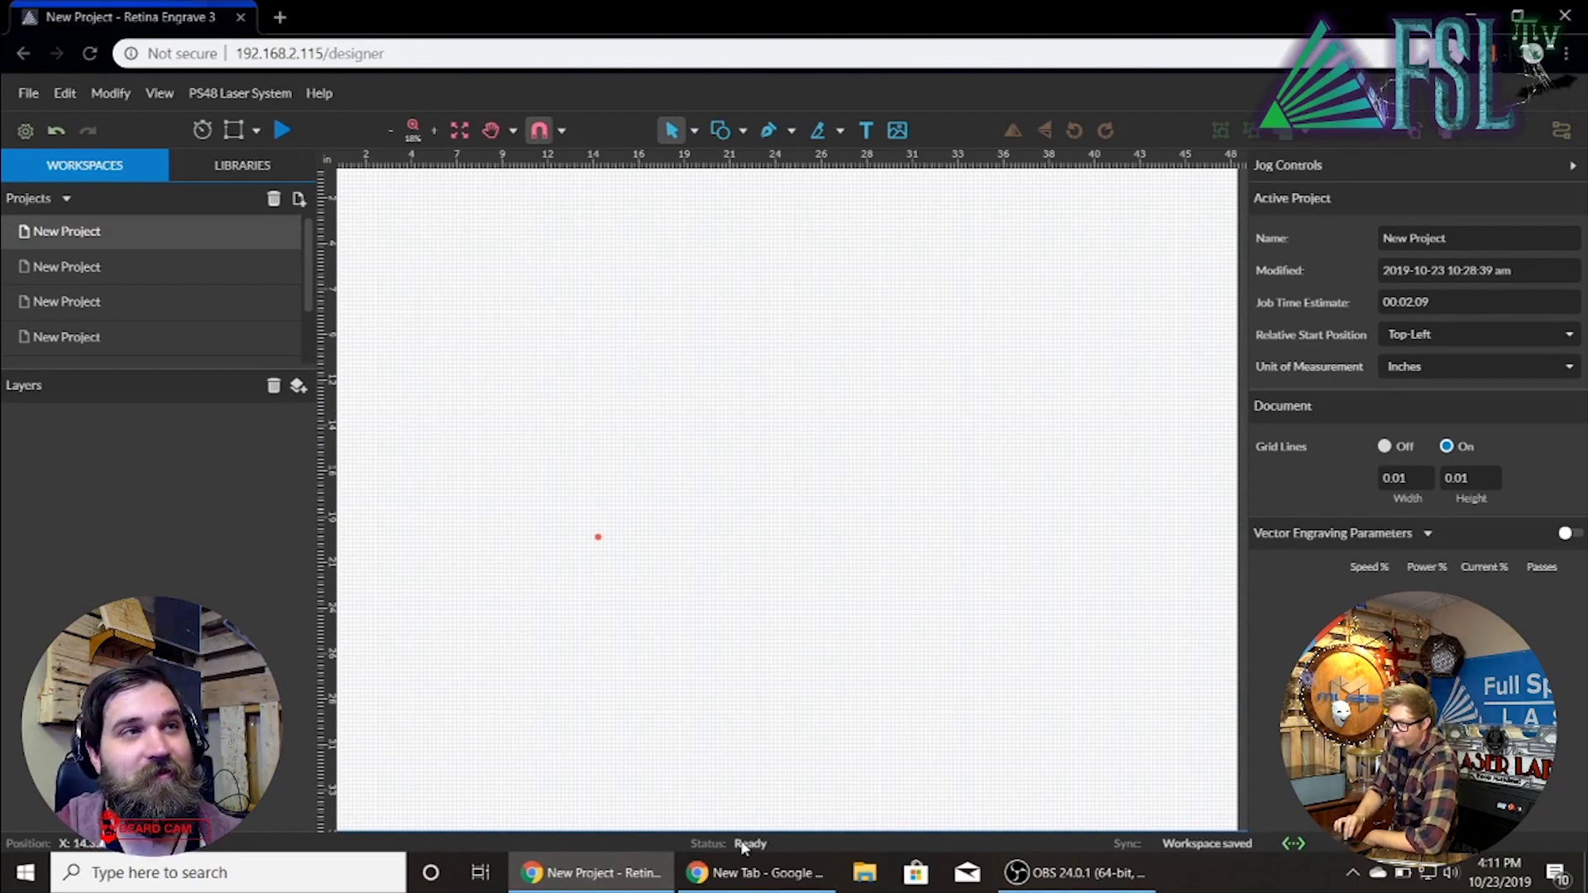
# Step: Bring the blank Google Chrome new tab to the front over the empty canvas
pyautogui.click(753, 872)
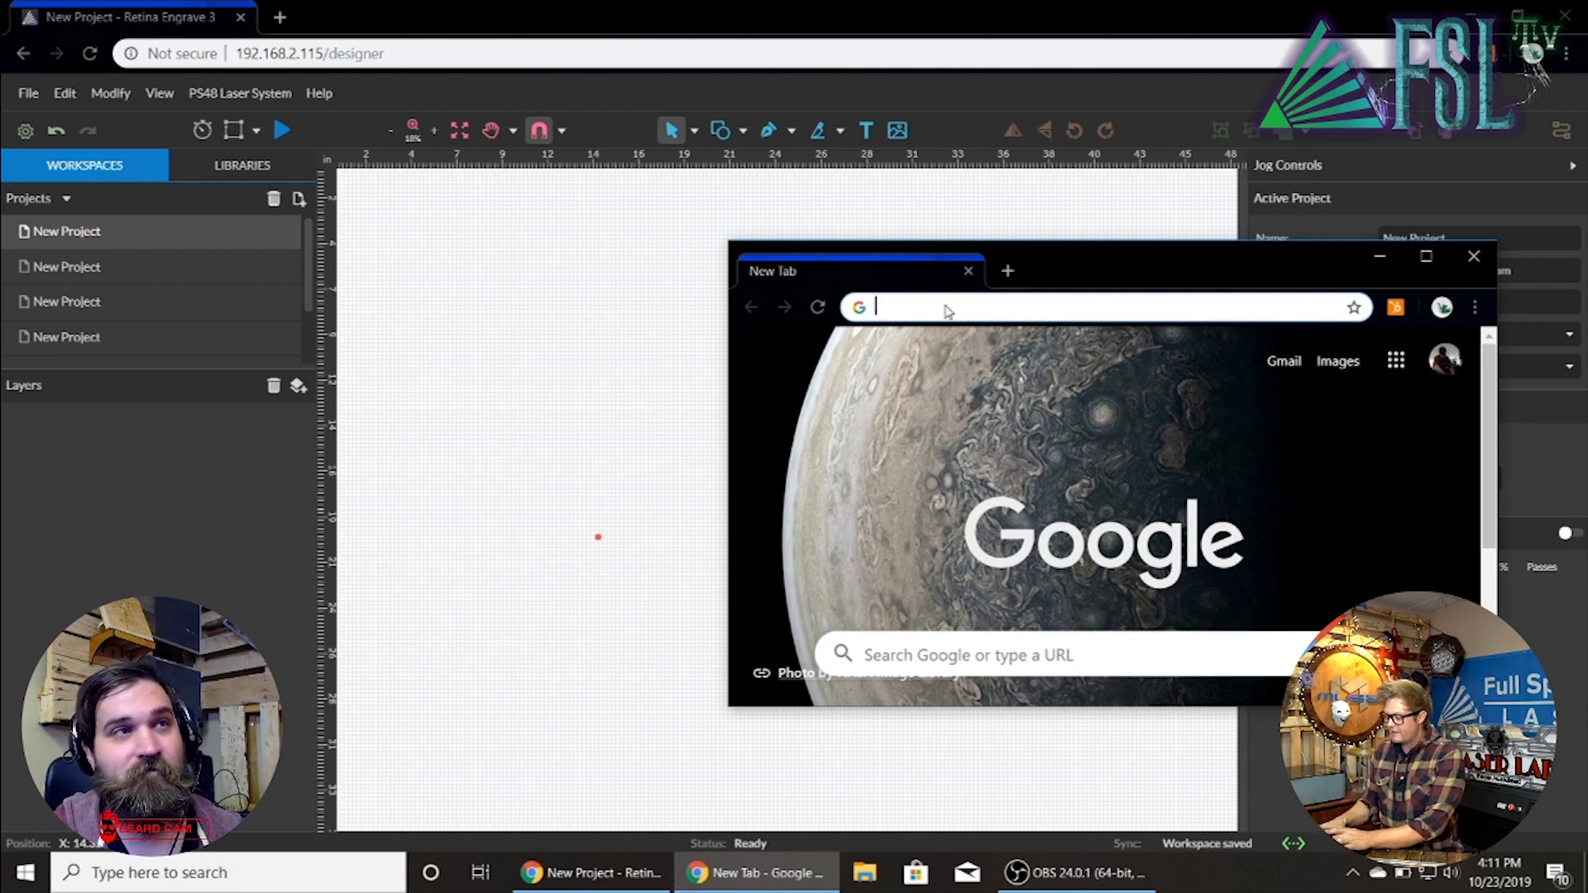
# Step: Search Google for 'high contrast photo' and enlarge the browser window taller and wider
pyautogui.write('high con')
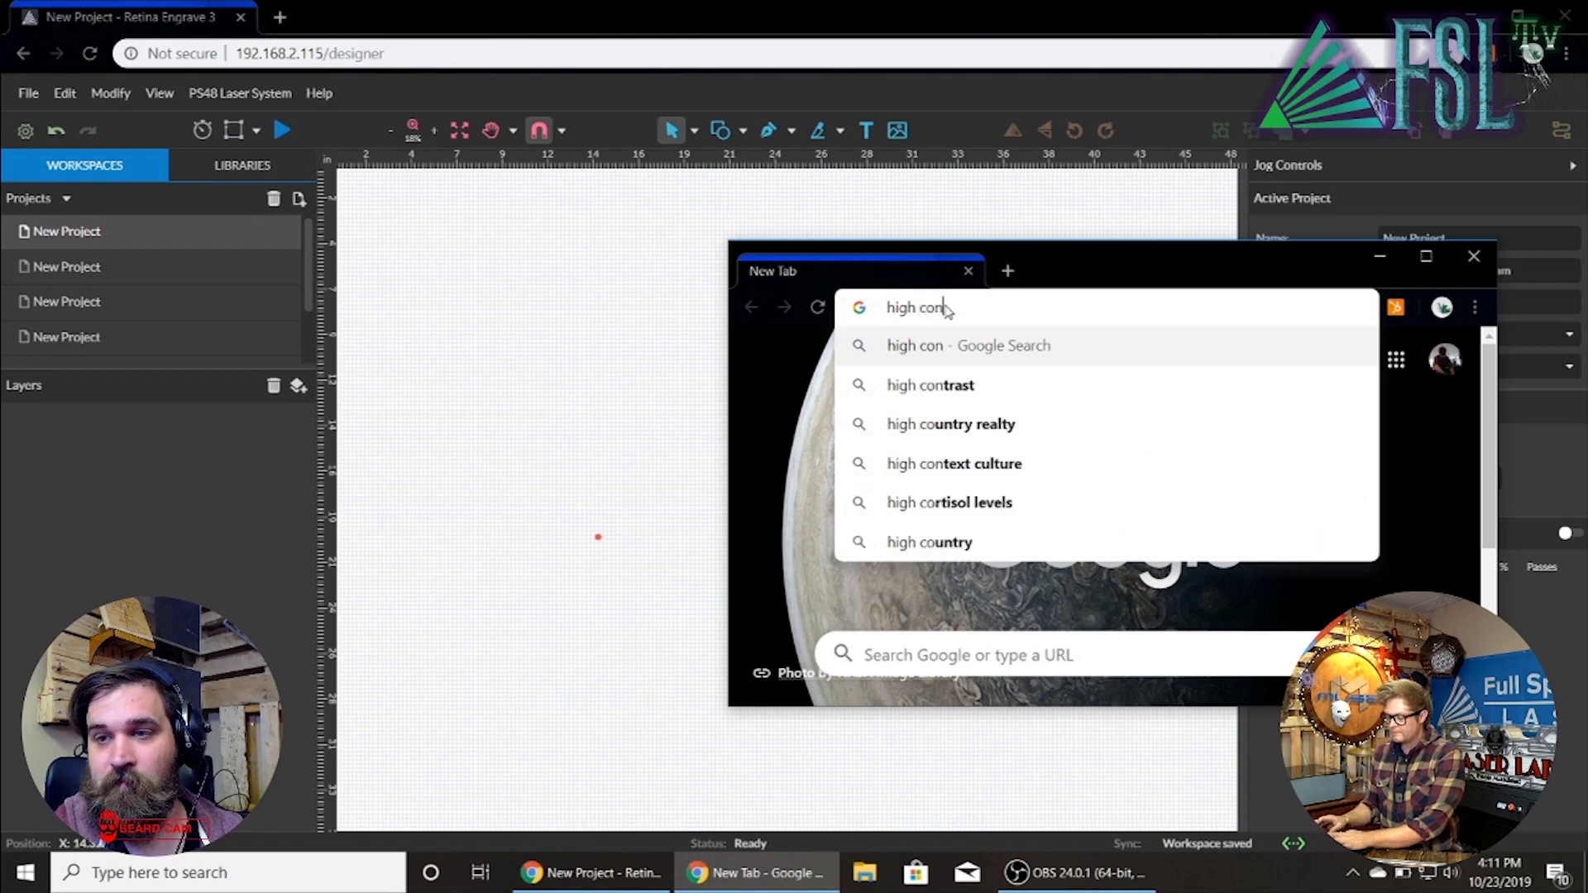
pyautogui.write('trast photo')
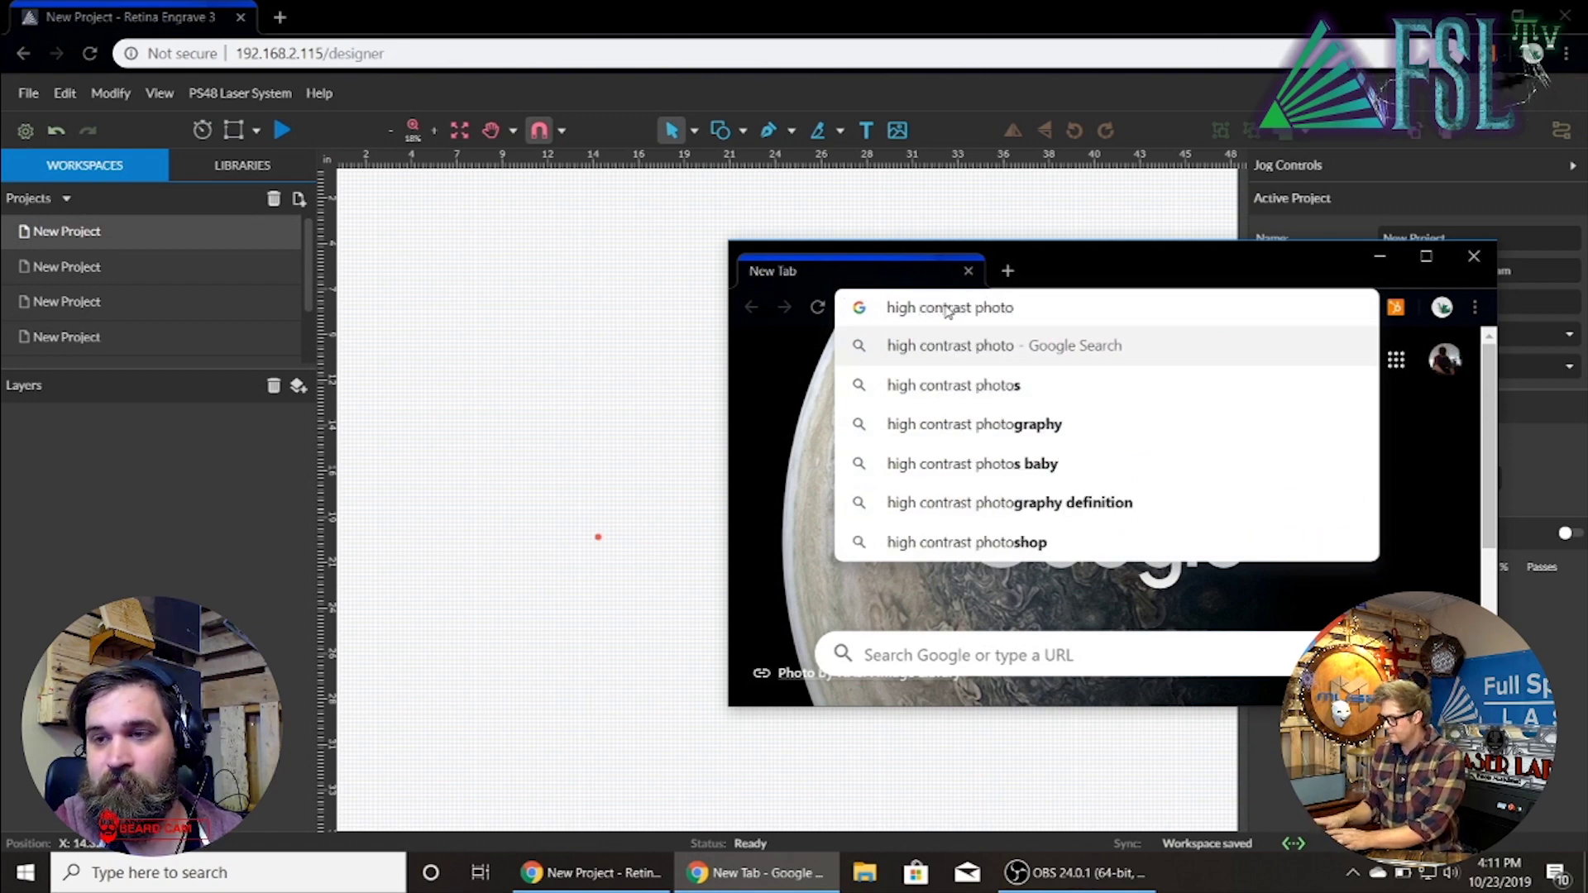
pyautogui.press('Return')
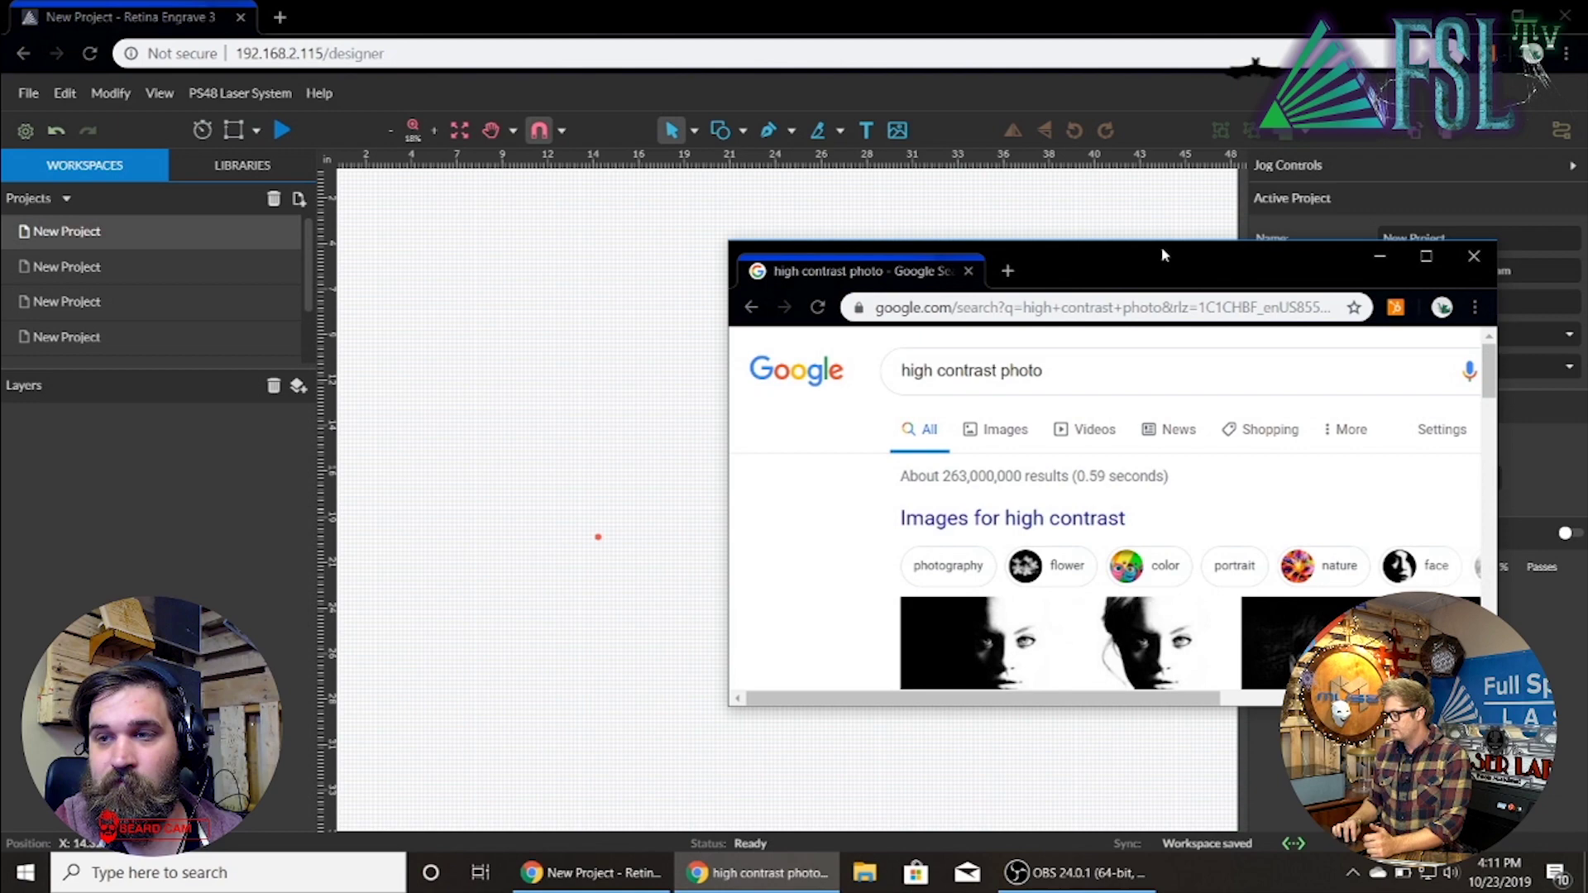
pyautogui.moveTo(1176, 243); pyautogui.dragTo(1176, 80)
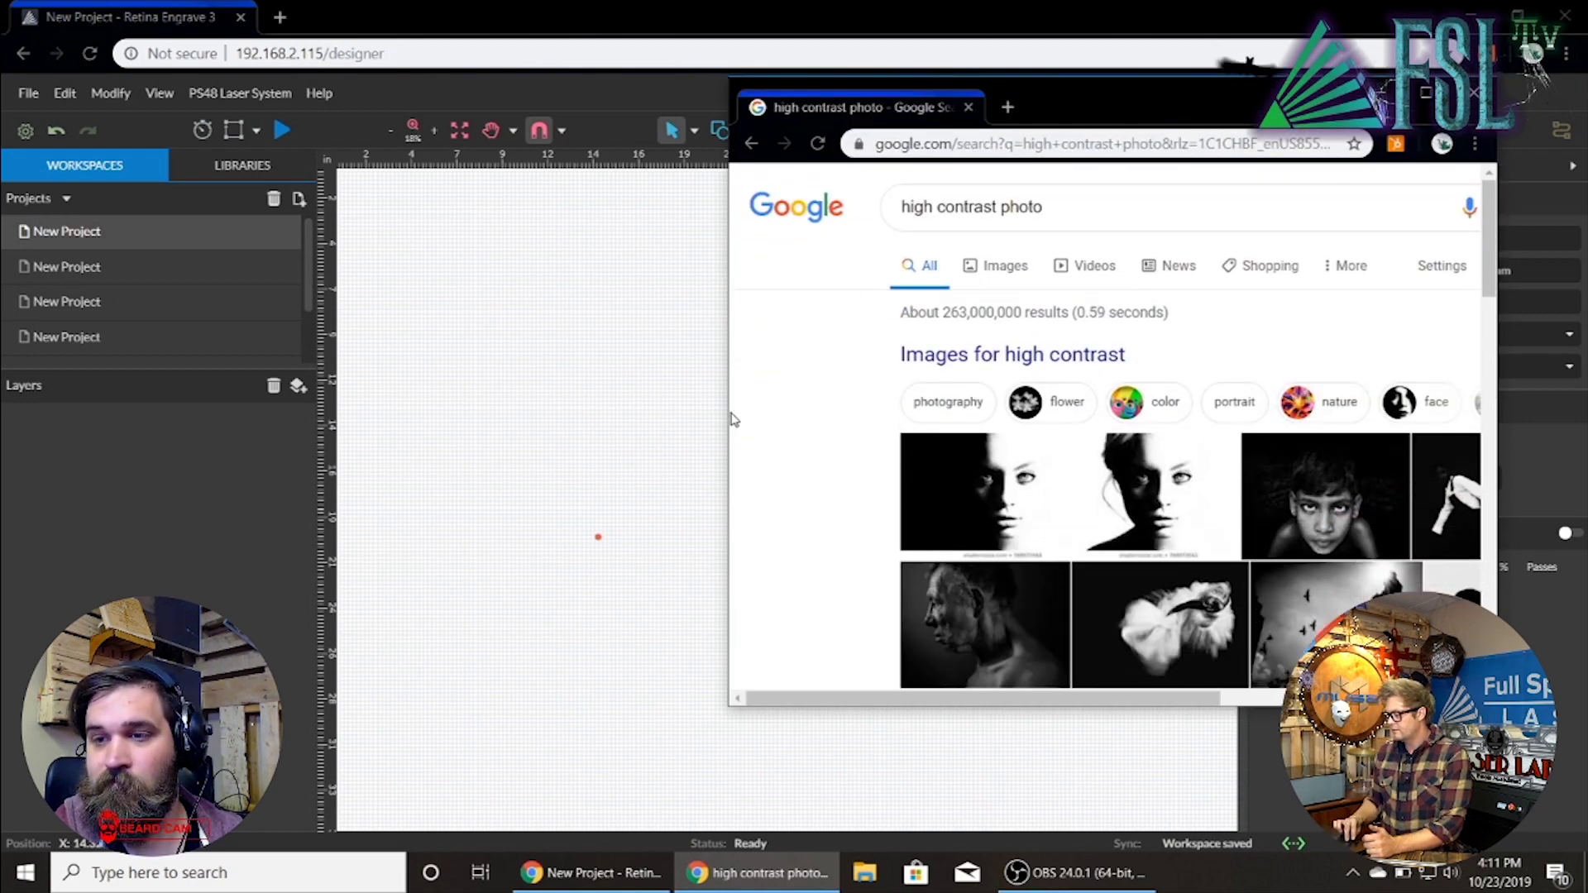
pyautogui.moveTo(724, 413); pyautogui.dragTo(147, 411)
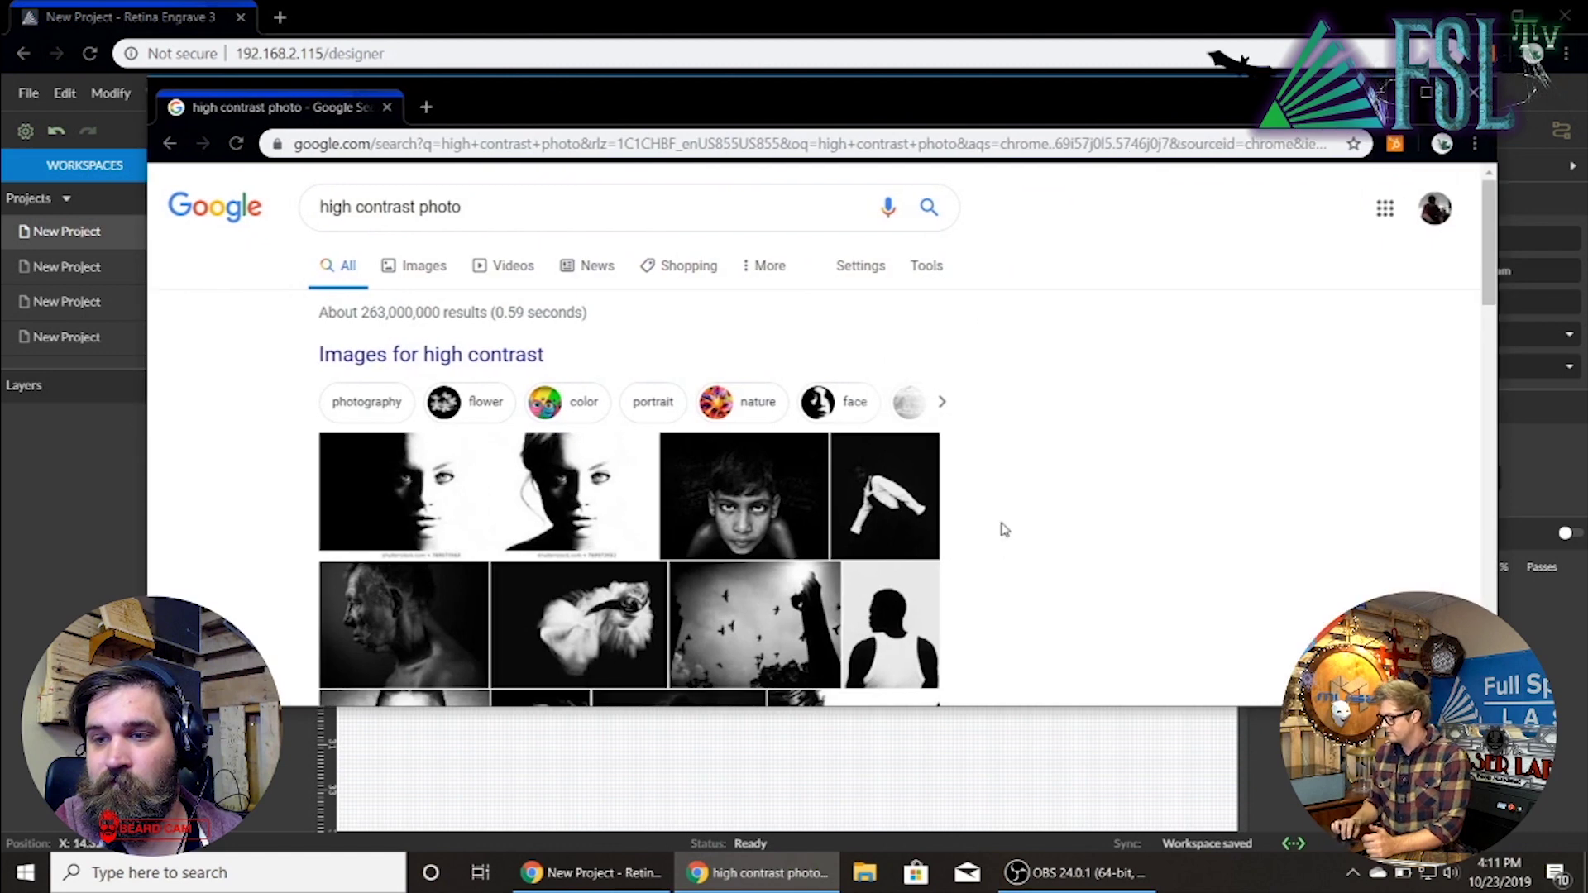
# Step: Show Google Images results for 'high contrast photo' filtered to Large size
pyautogui.click(420, 267)
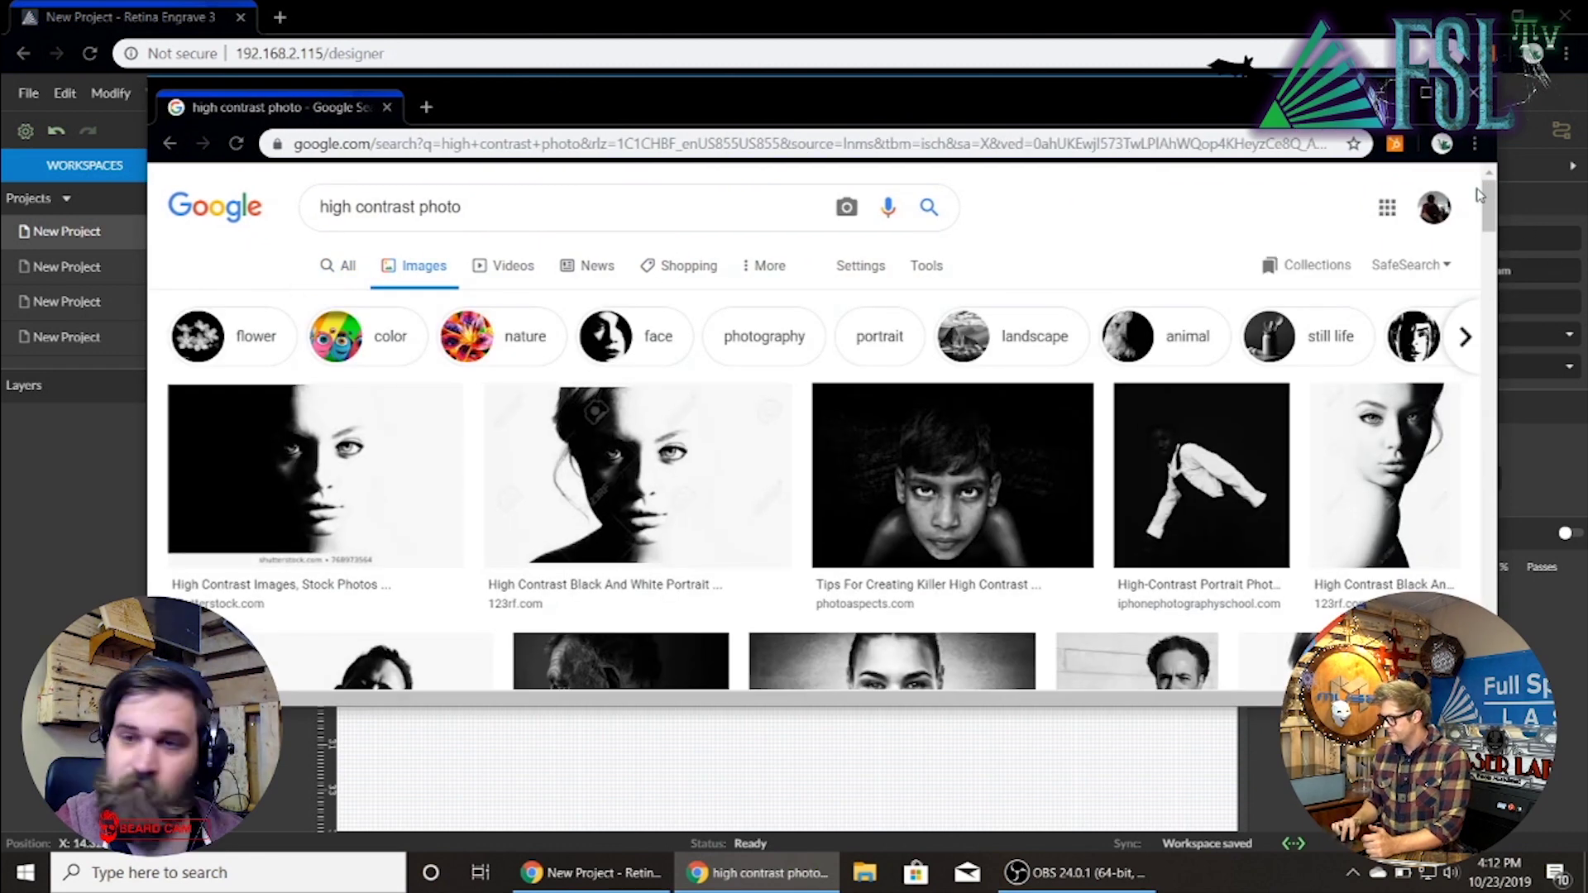
pyautogui.scroll(-5, 1493, 217)
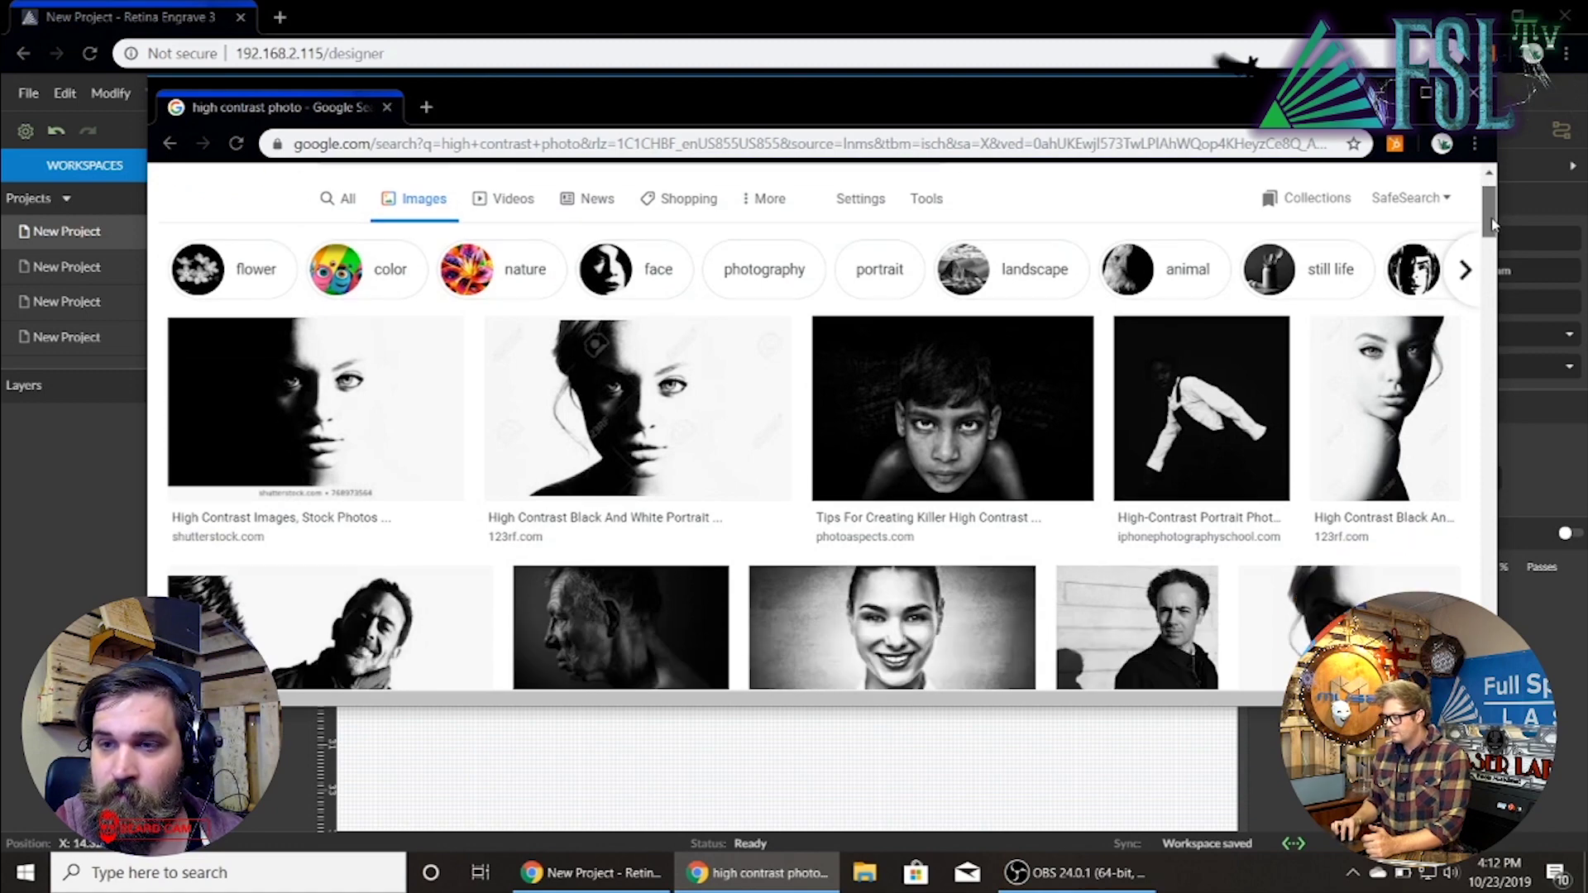
pyautogui.scroll(5, 1494, 198)
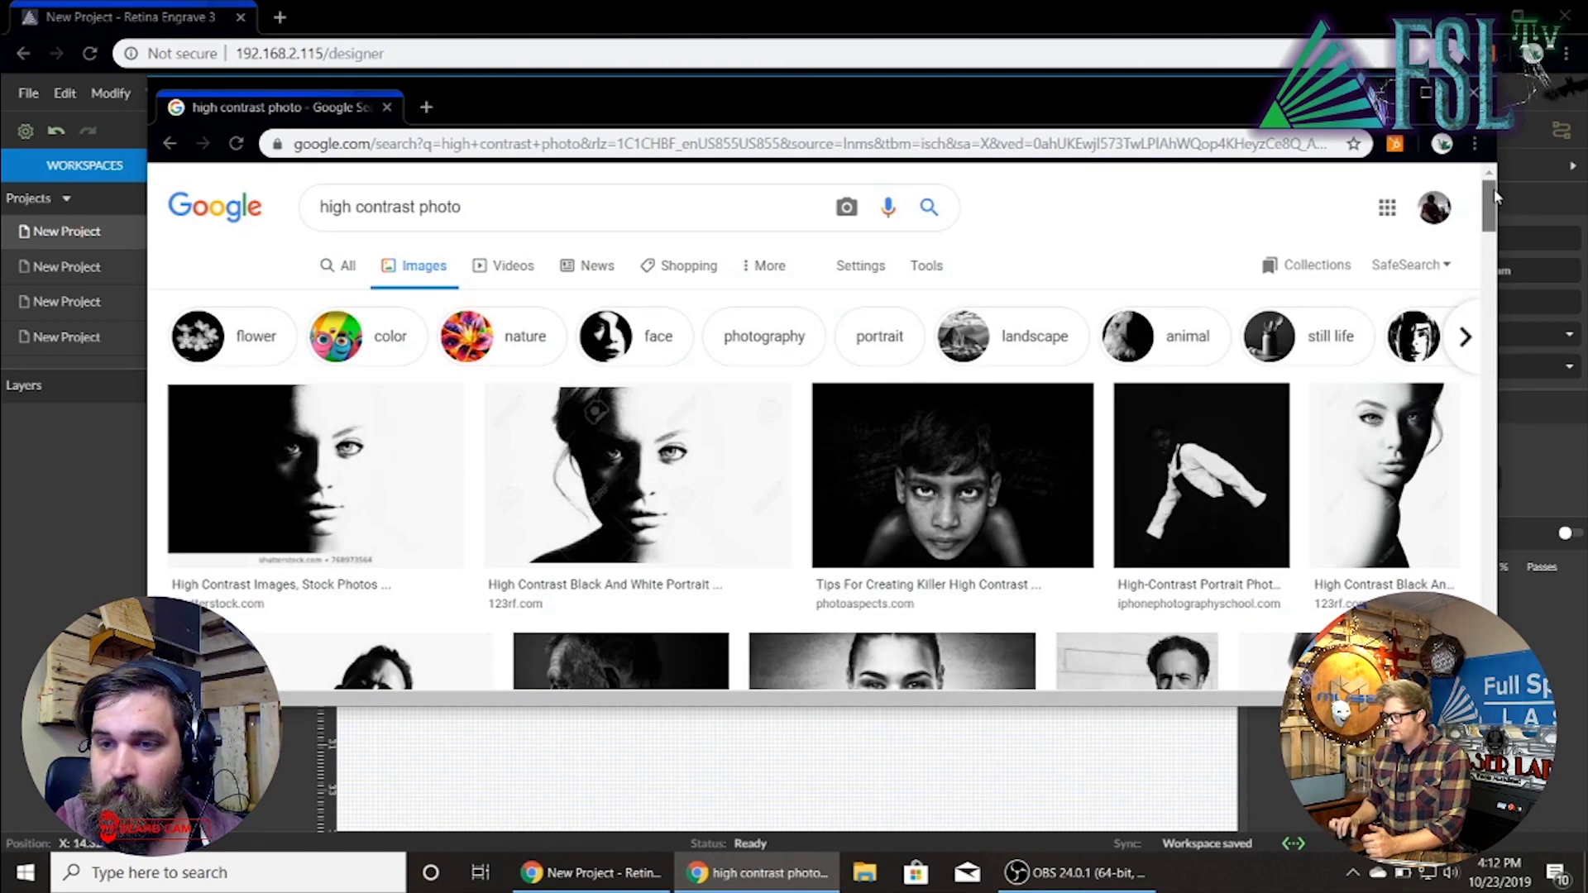
pyautogui.click(918, 265)
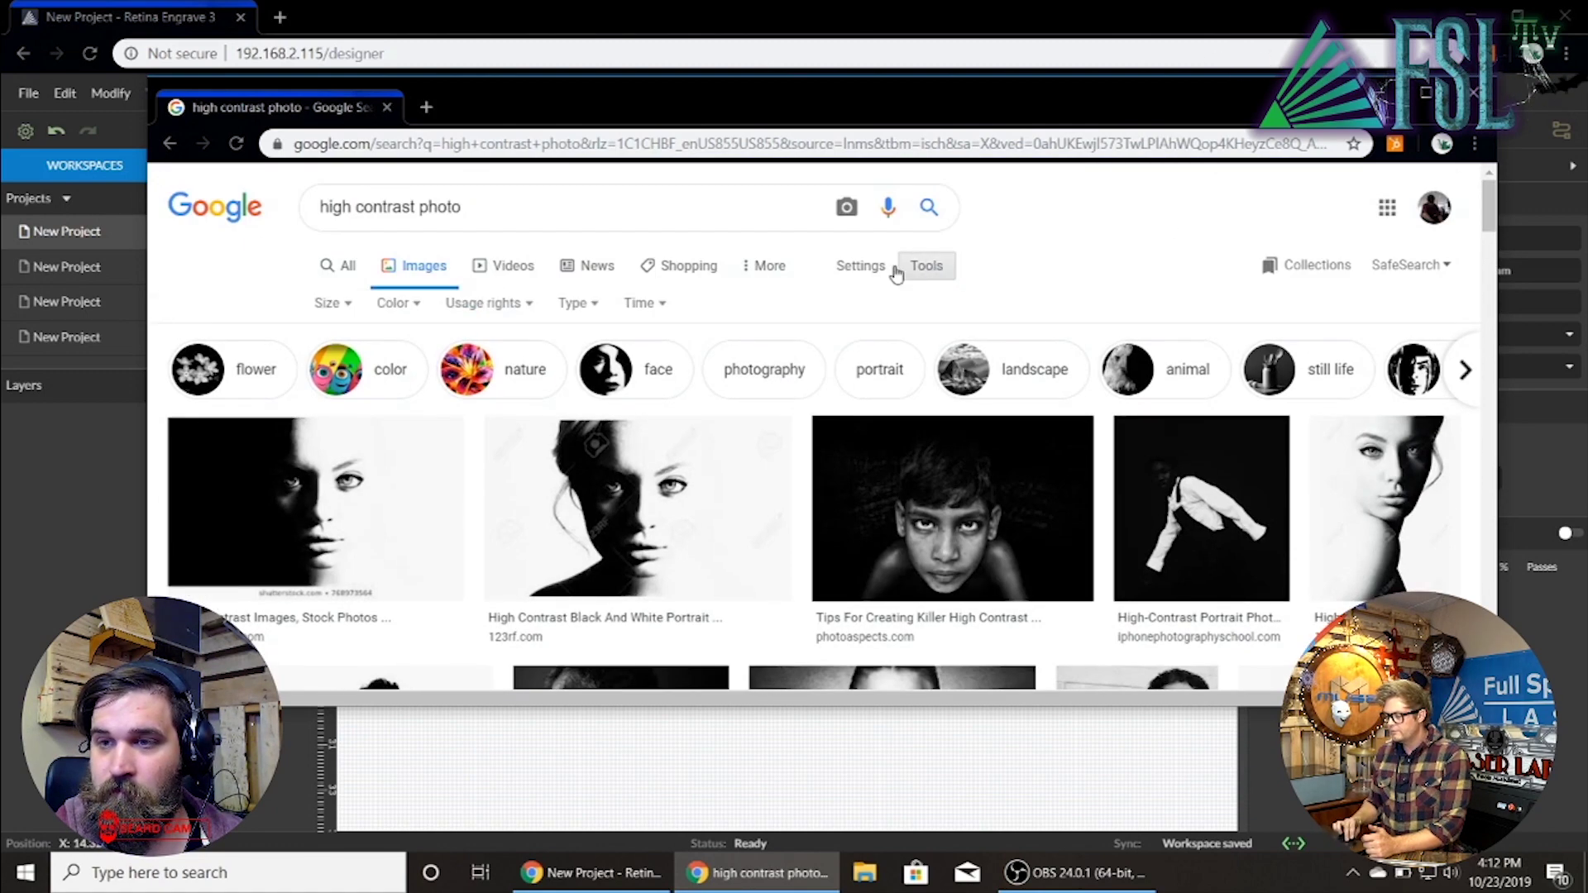
pyautogui.click(350, 311)
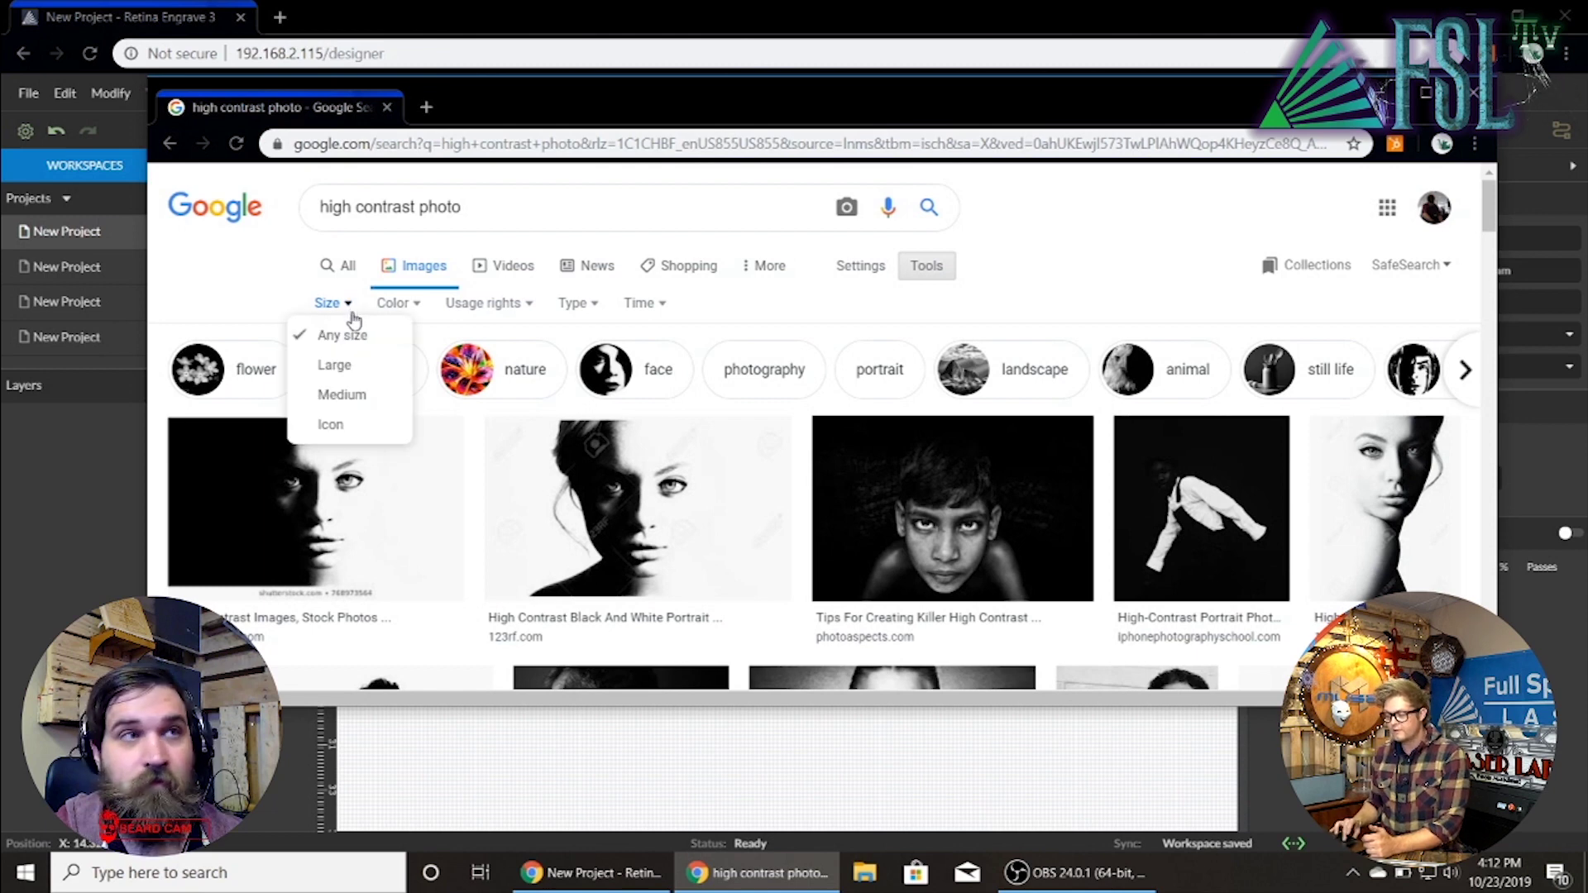
pyautogui.click(360, 366)
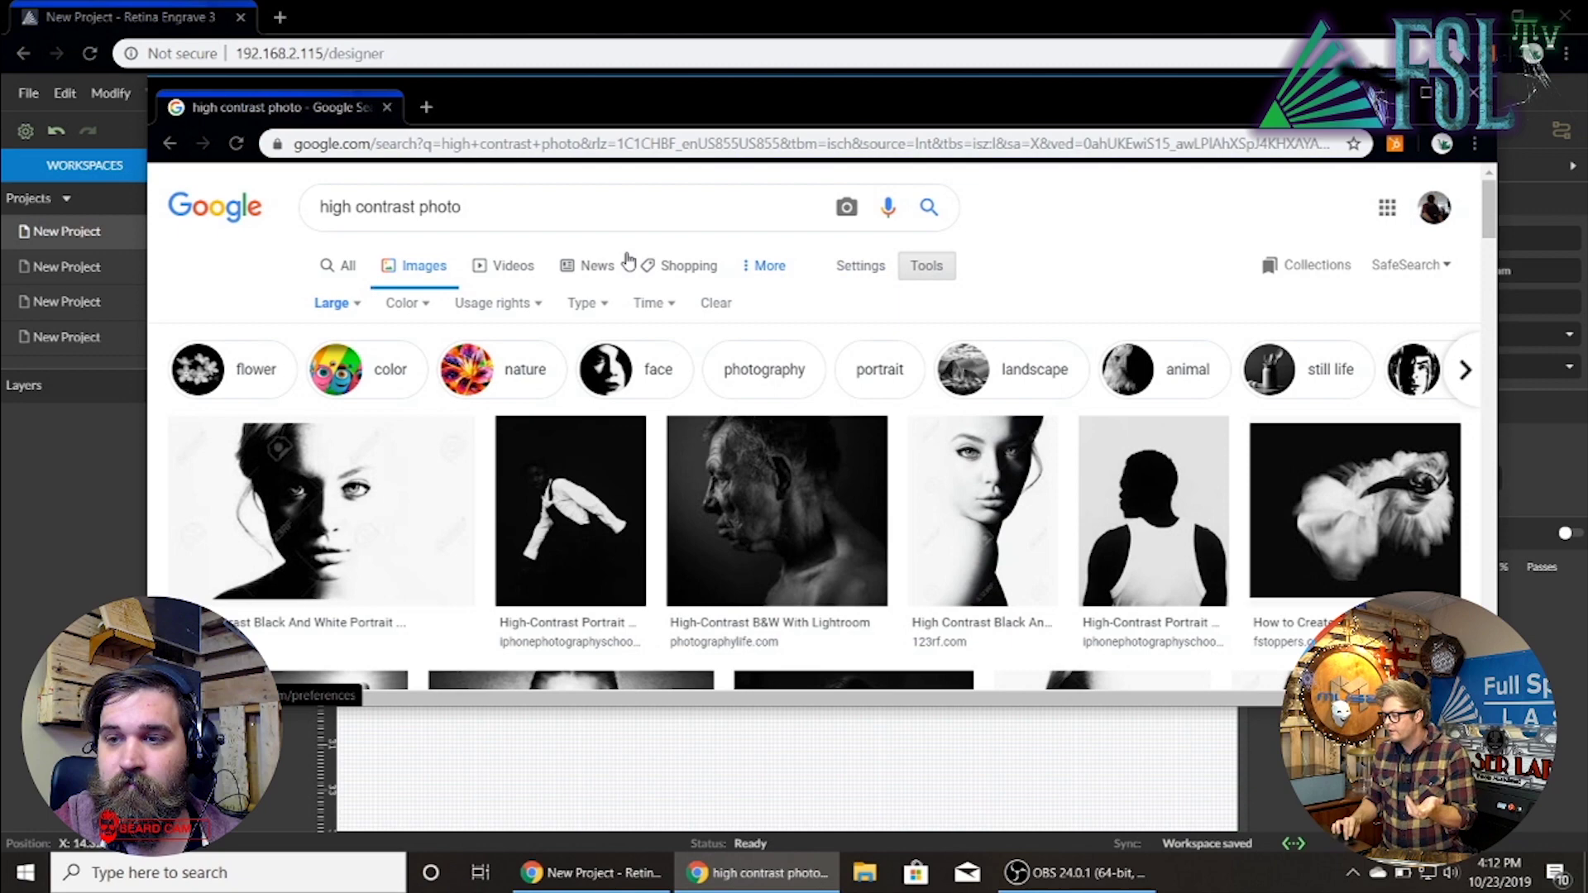
# Step: Refine the image search to 'high contrast beard photo'
pyautogui.click(416, 206)
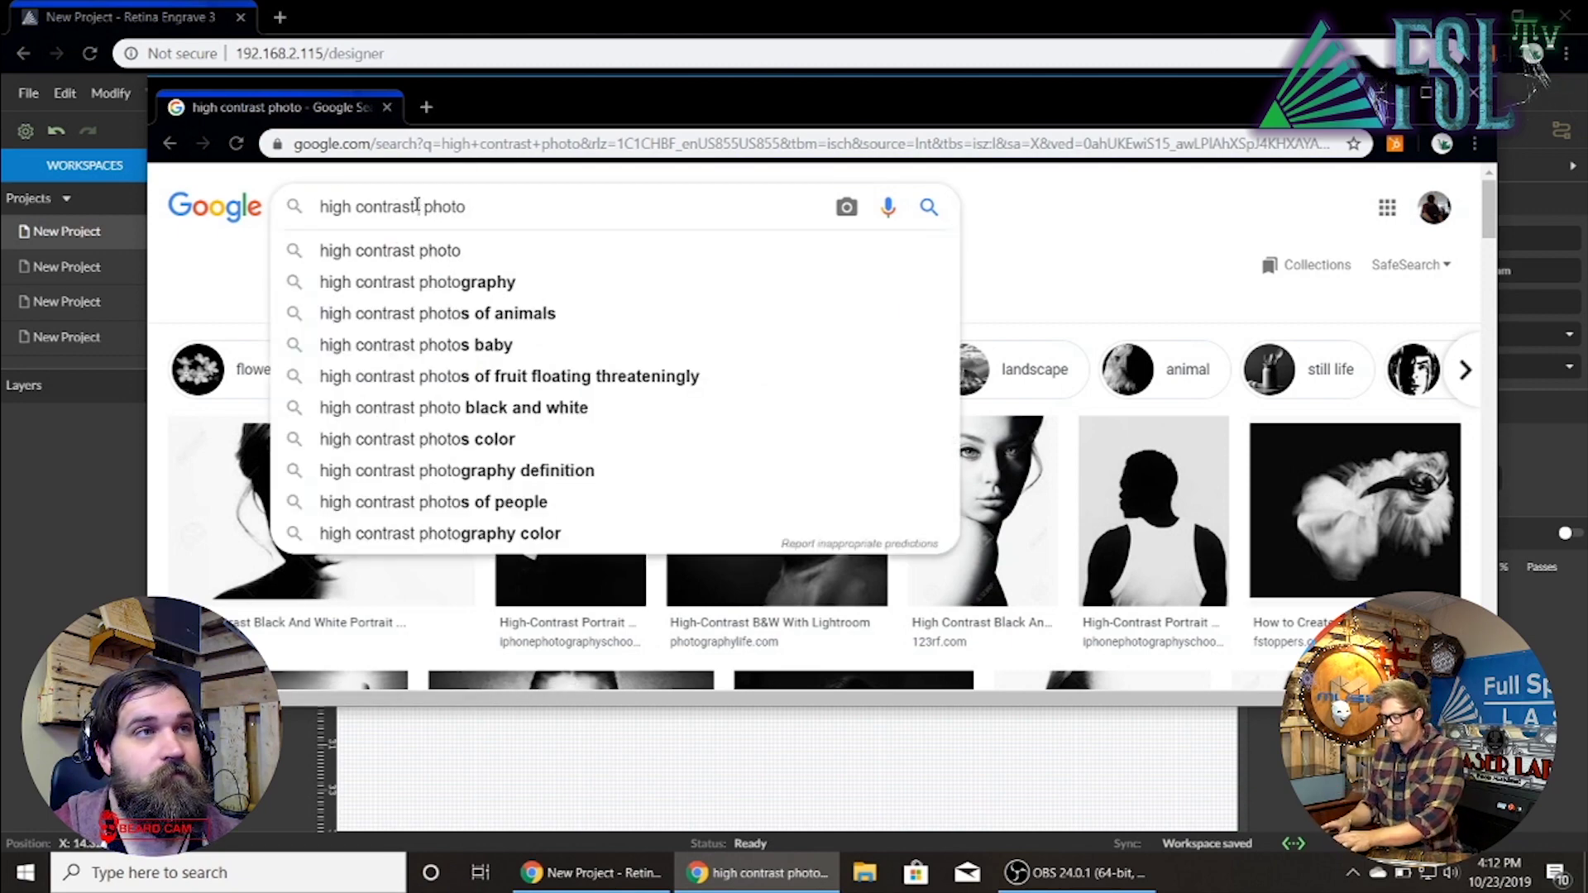
pyautogui.write('be')
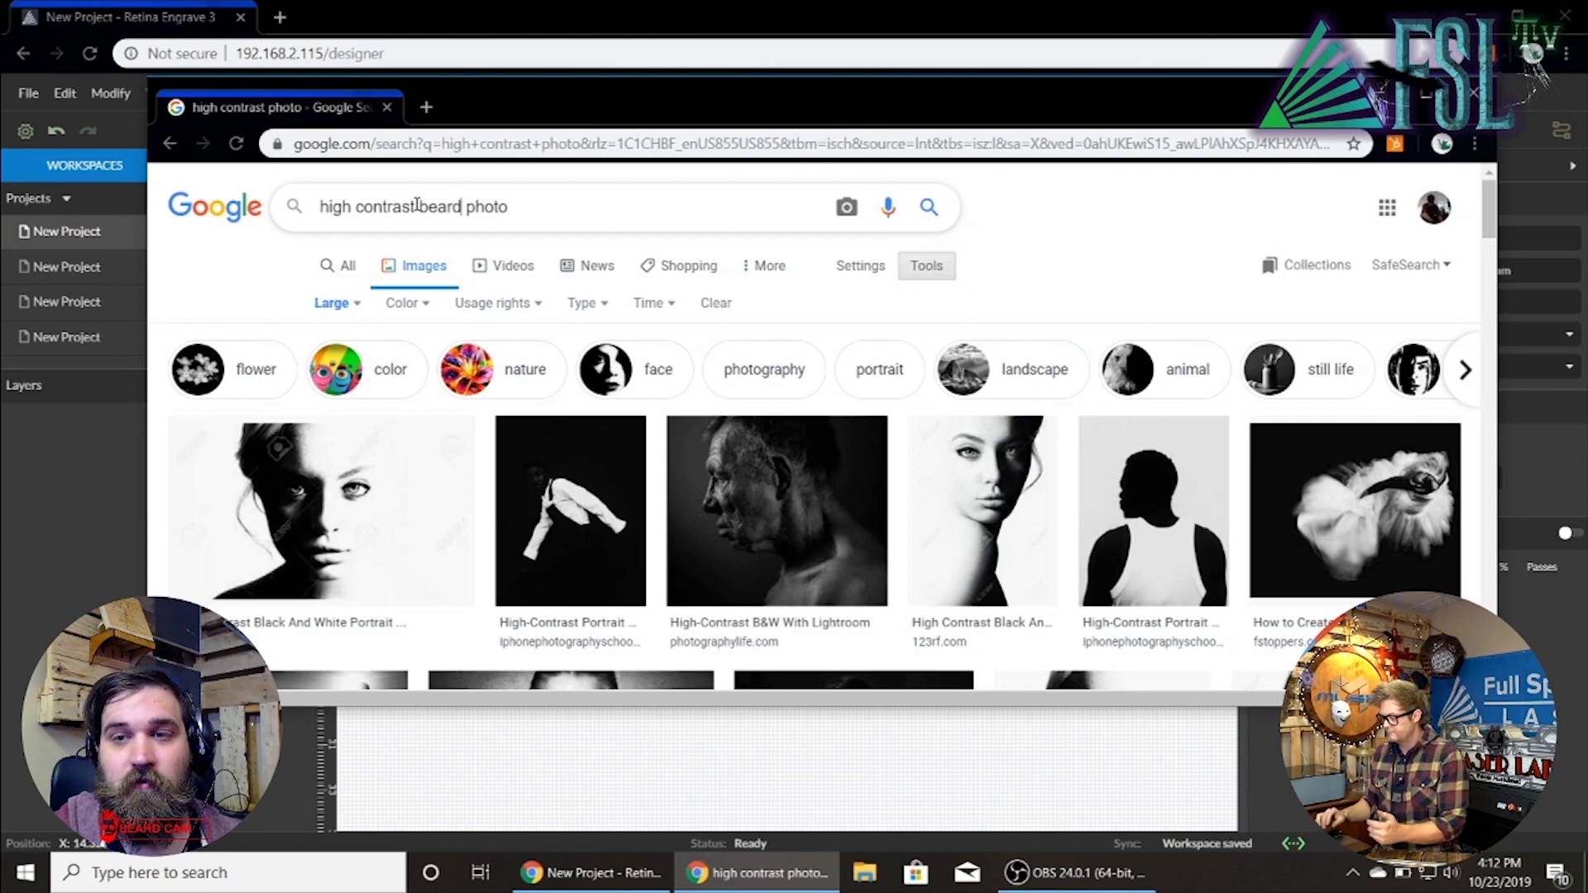
pyautogui.write('ard')
pyautogui.press('Return')
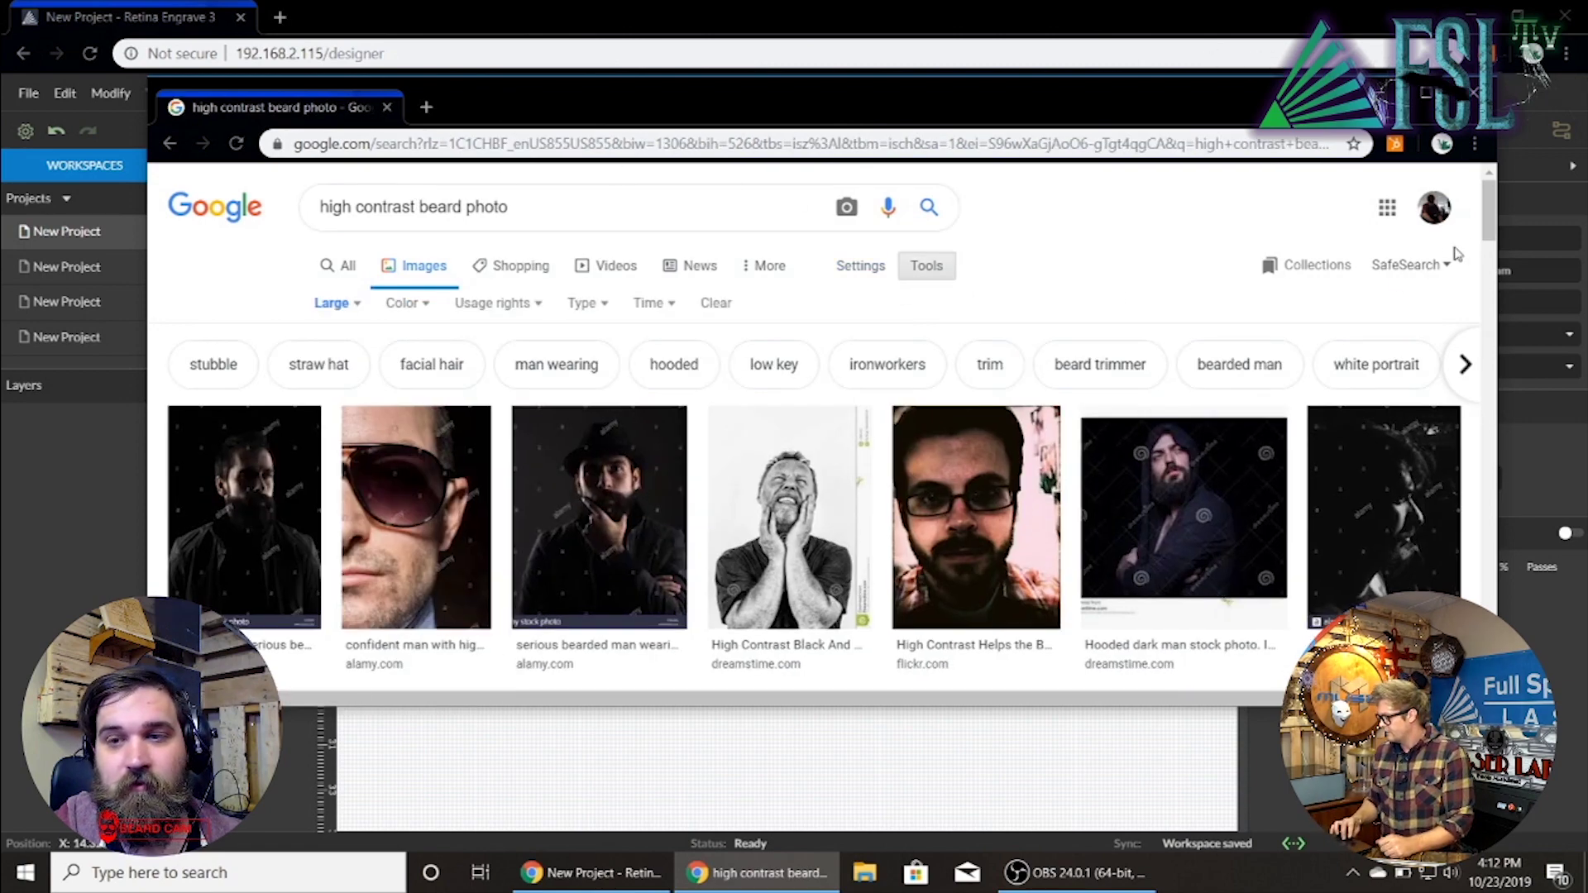
pyautogui.moveTo(1493, 225); pyautogui.dragTo(1511, 385)
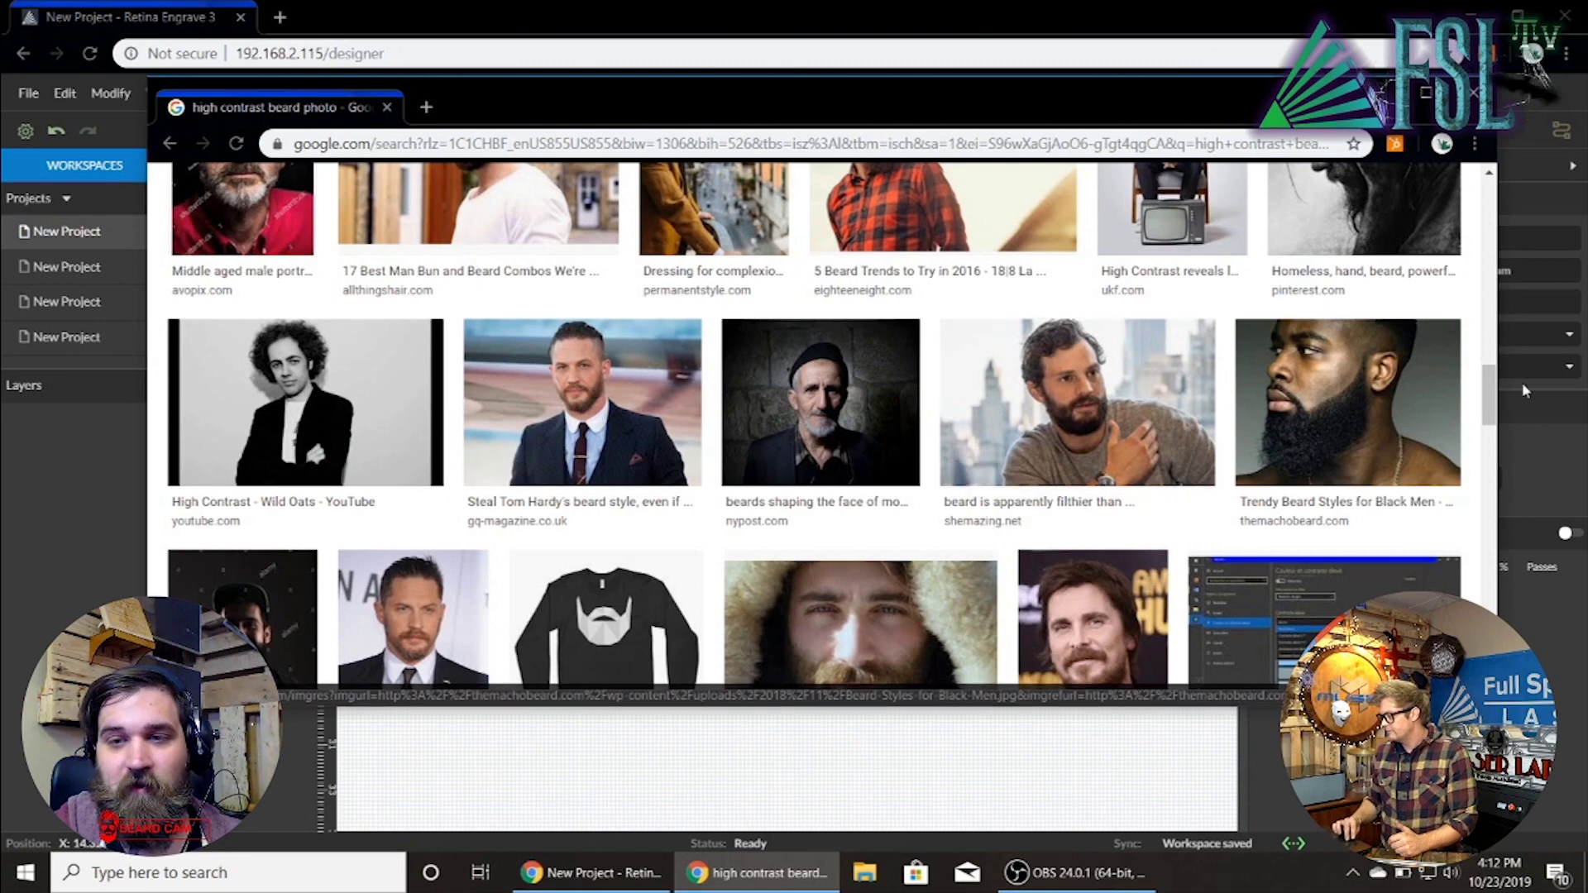
pyautogui.moveTo(1486, 403); pyautogui.dragTo(1493, 207)
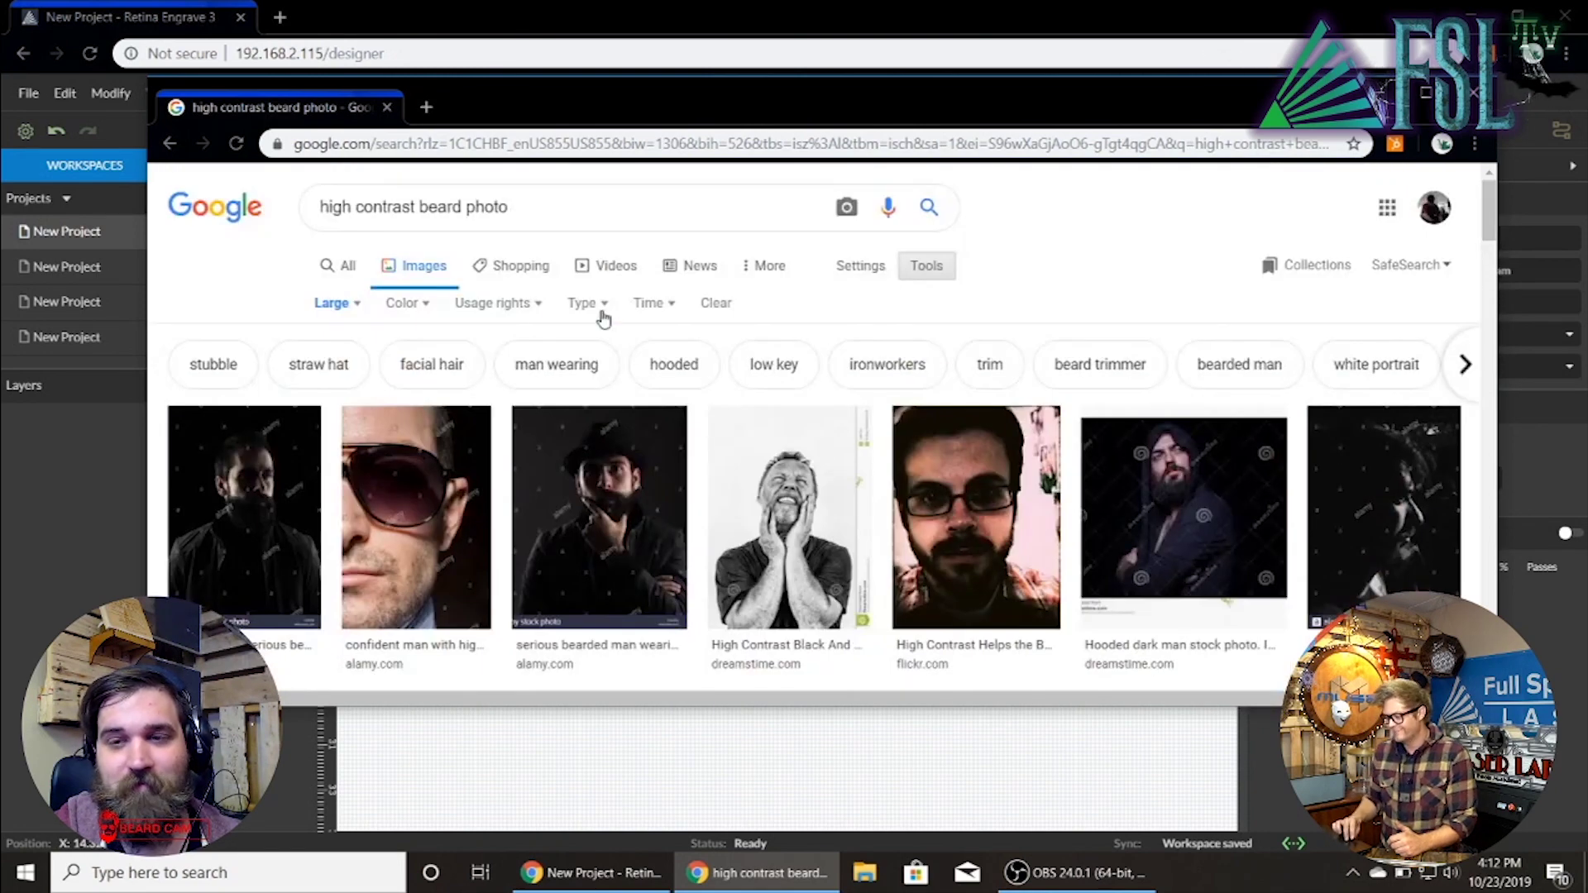
# Step: Filter results to black and white and preview the bearded man with swept hair
pyautogui.click(430, 304)
pyautogui.click(445, 365)
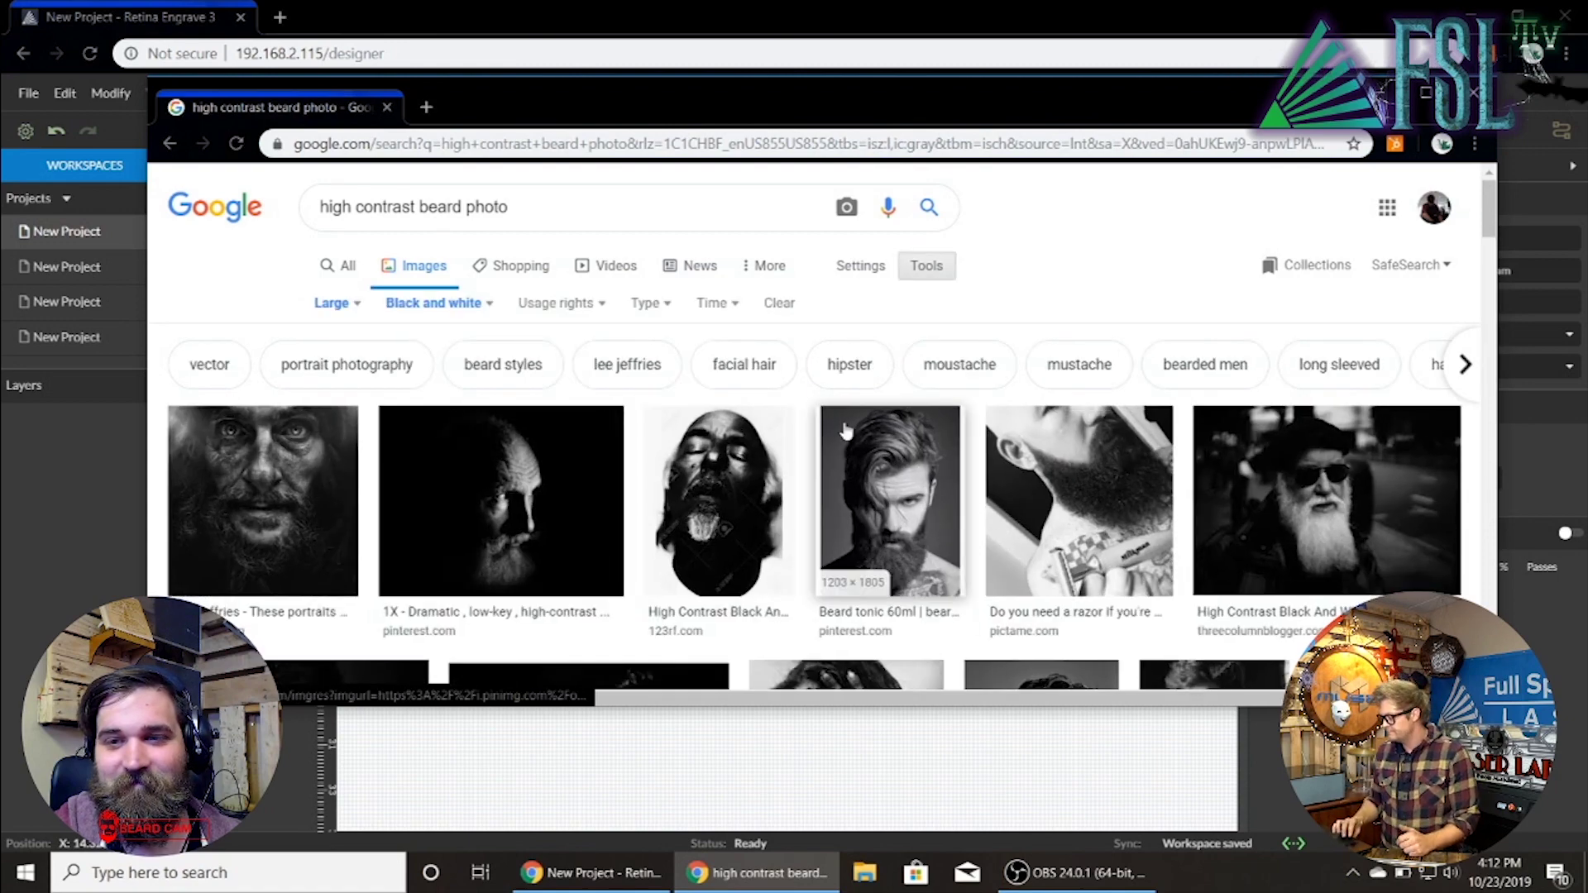
pyautogui.click(891, 486)
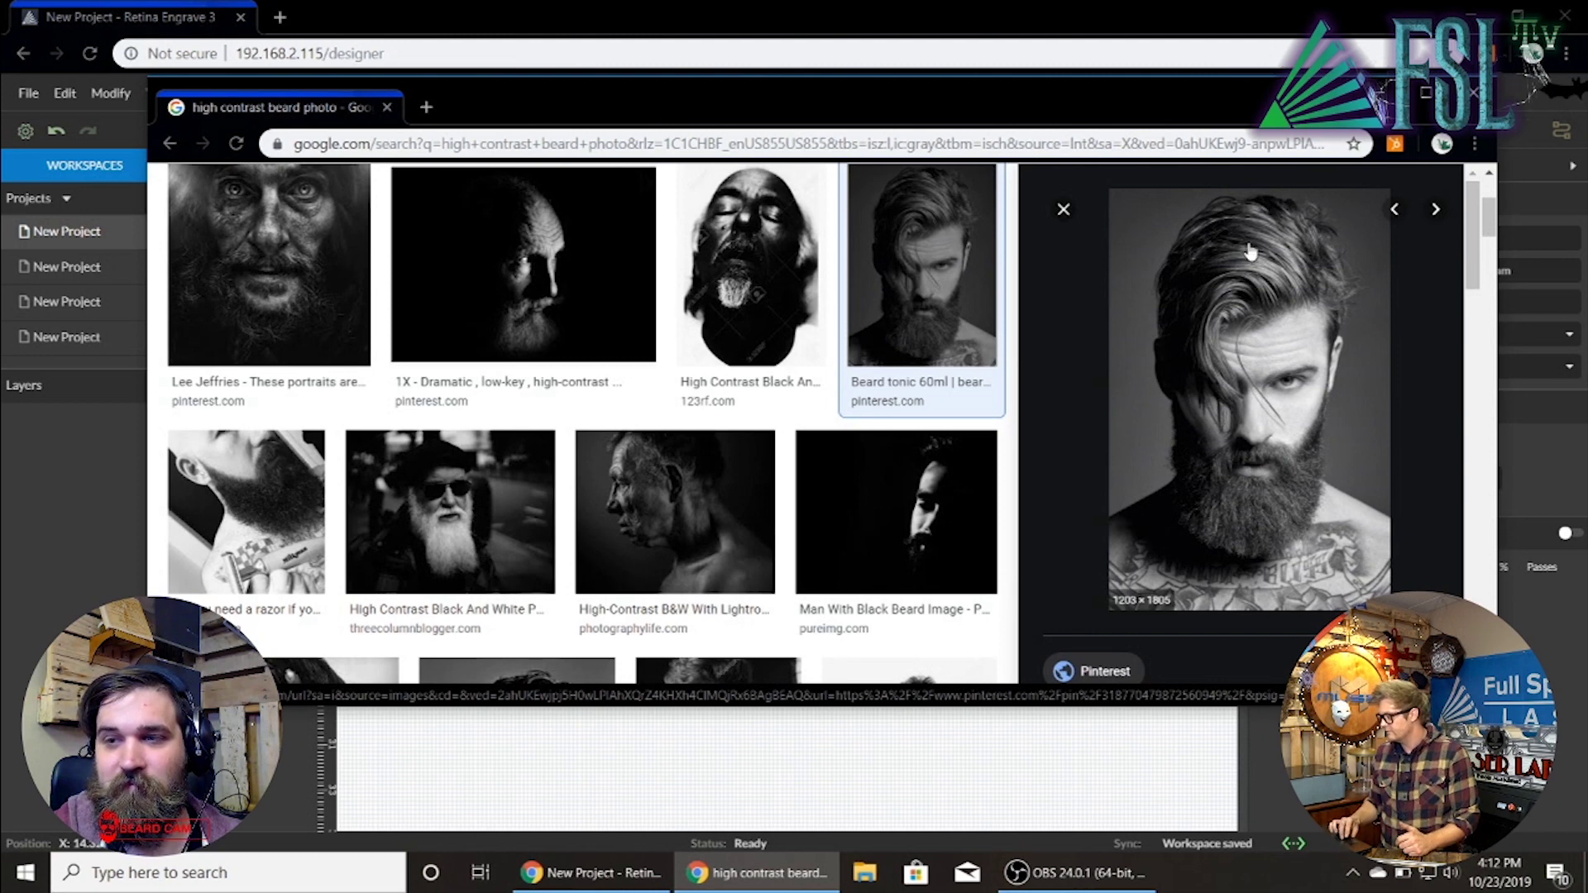
# Step: Save the previewed portrait to the Desktop as the JPEG 'beard guy 92'
pyautogui.rightClick(1248, 331)
pyautogui.click(1332, 521)
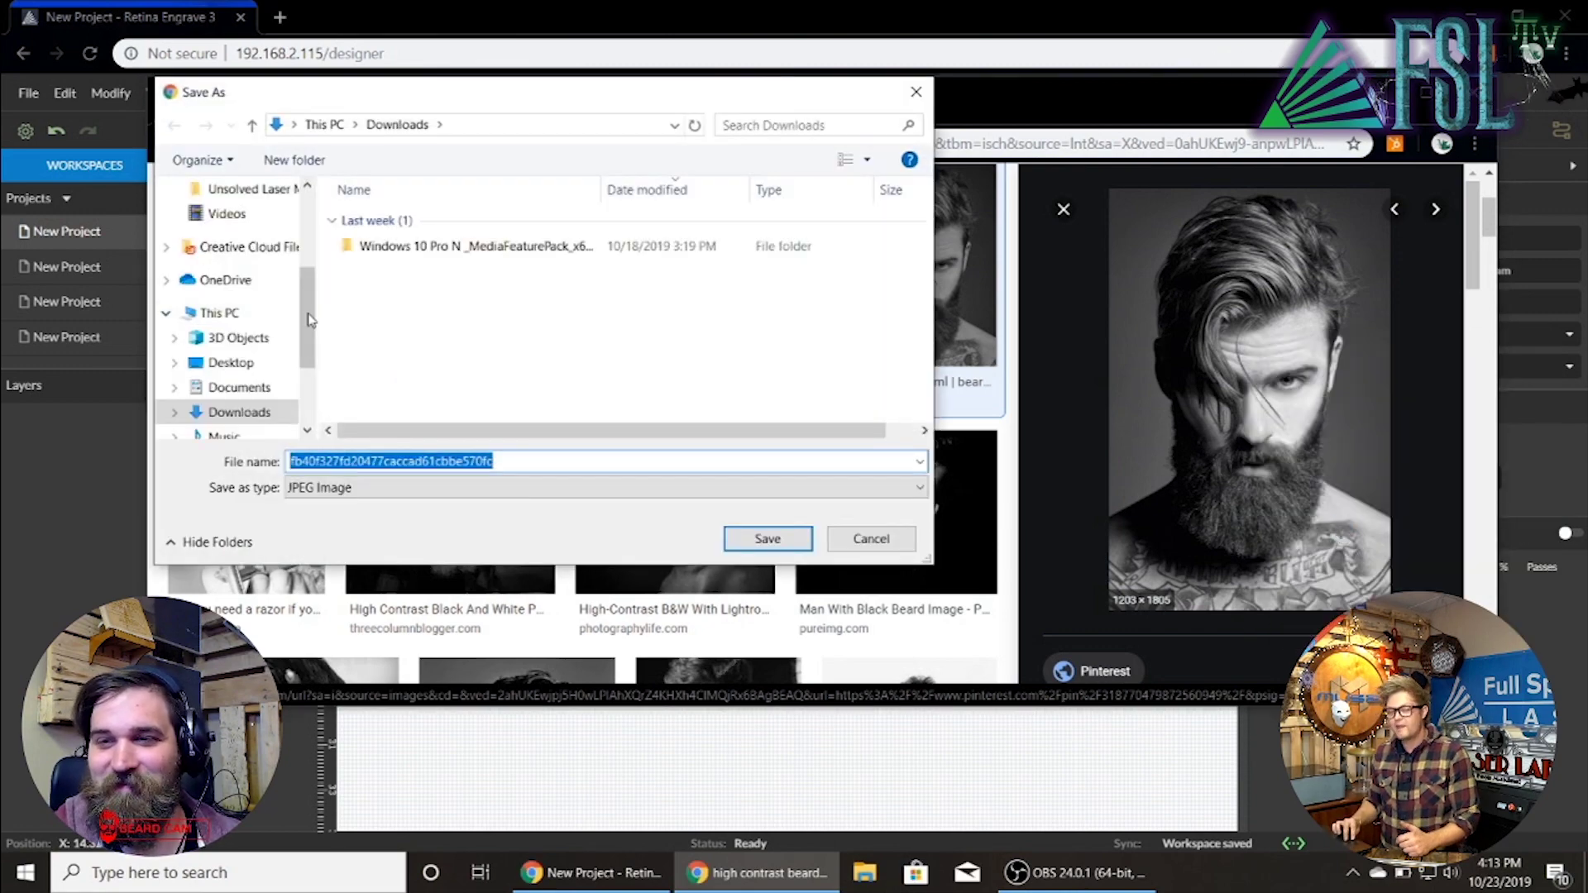
pyautogui.moveTo(312, 322); pyautogui.dragTo(333, 170)
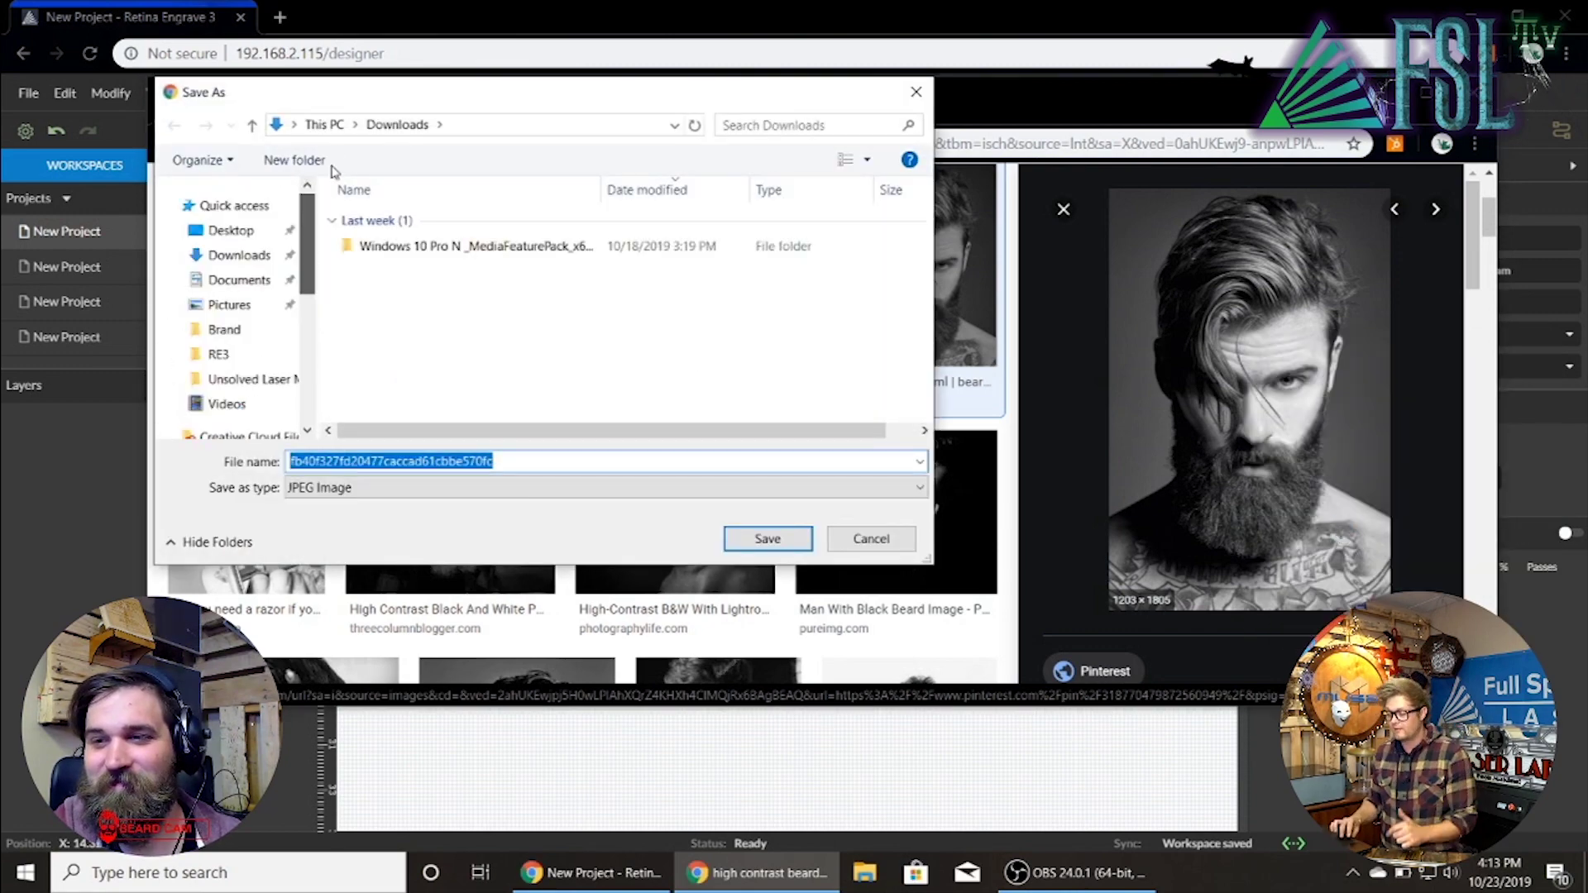
pyautogui.click(230, 234)
pyautogui.scroll(-3, 231, 248)
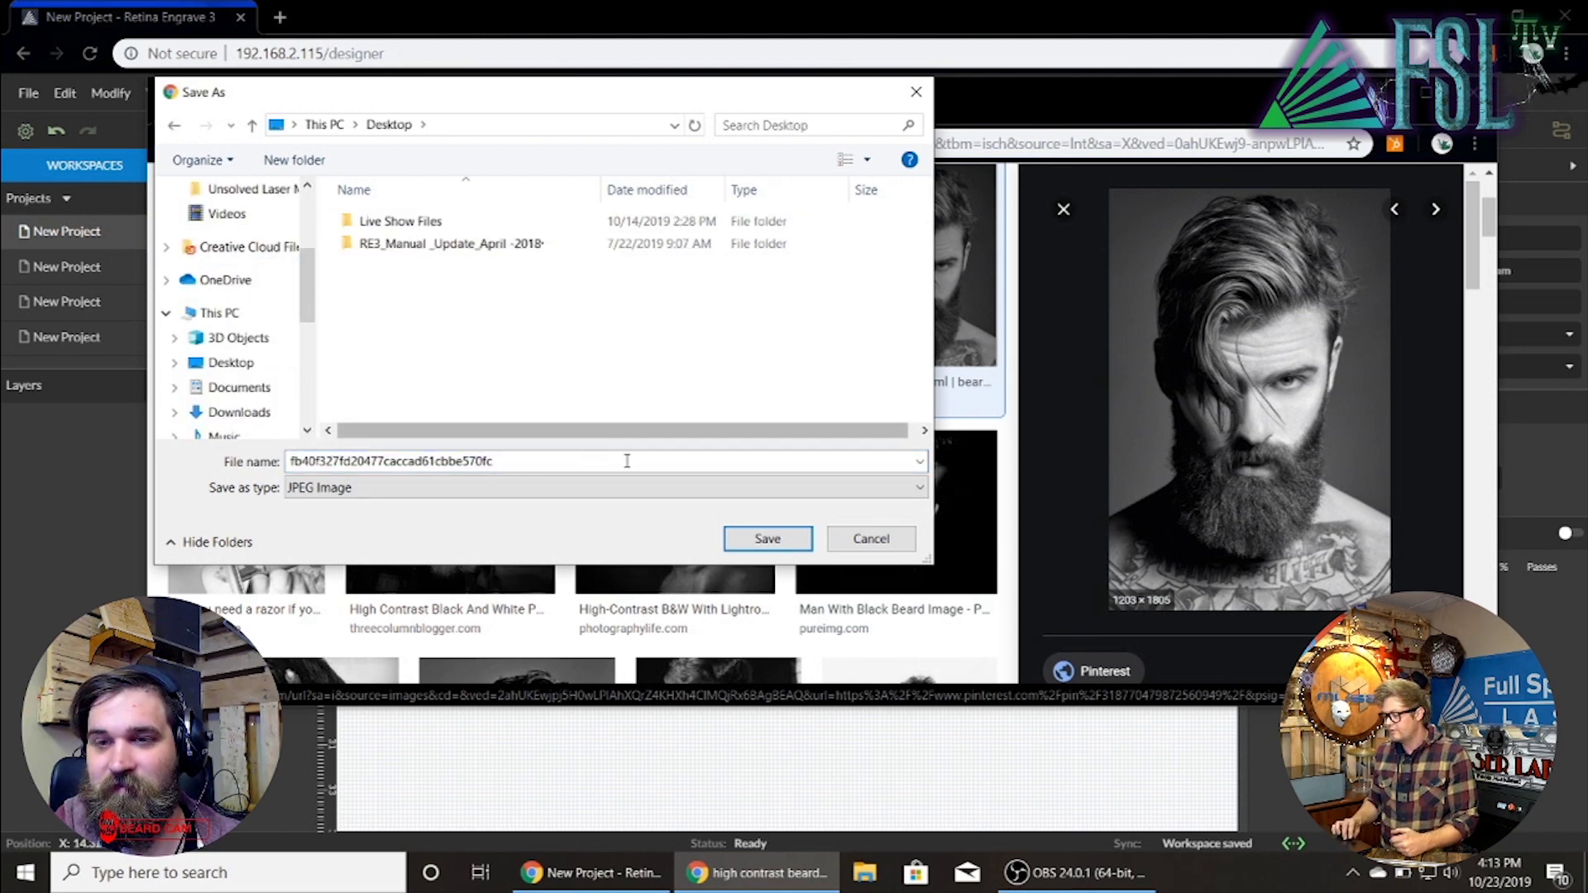
pyautogui.click(606, 459)
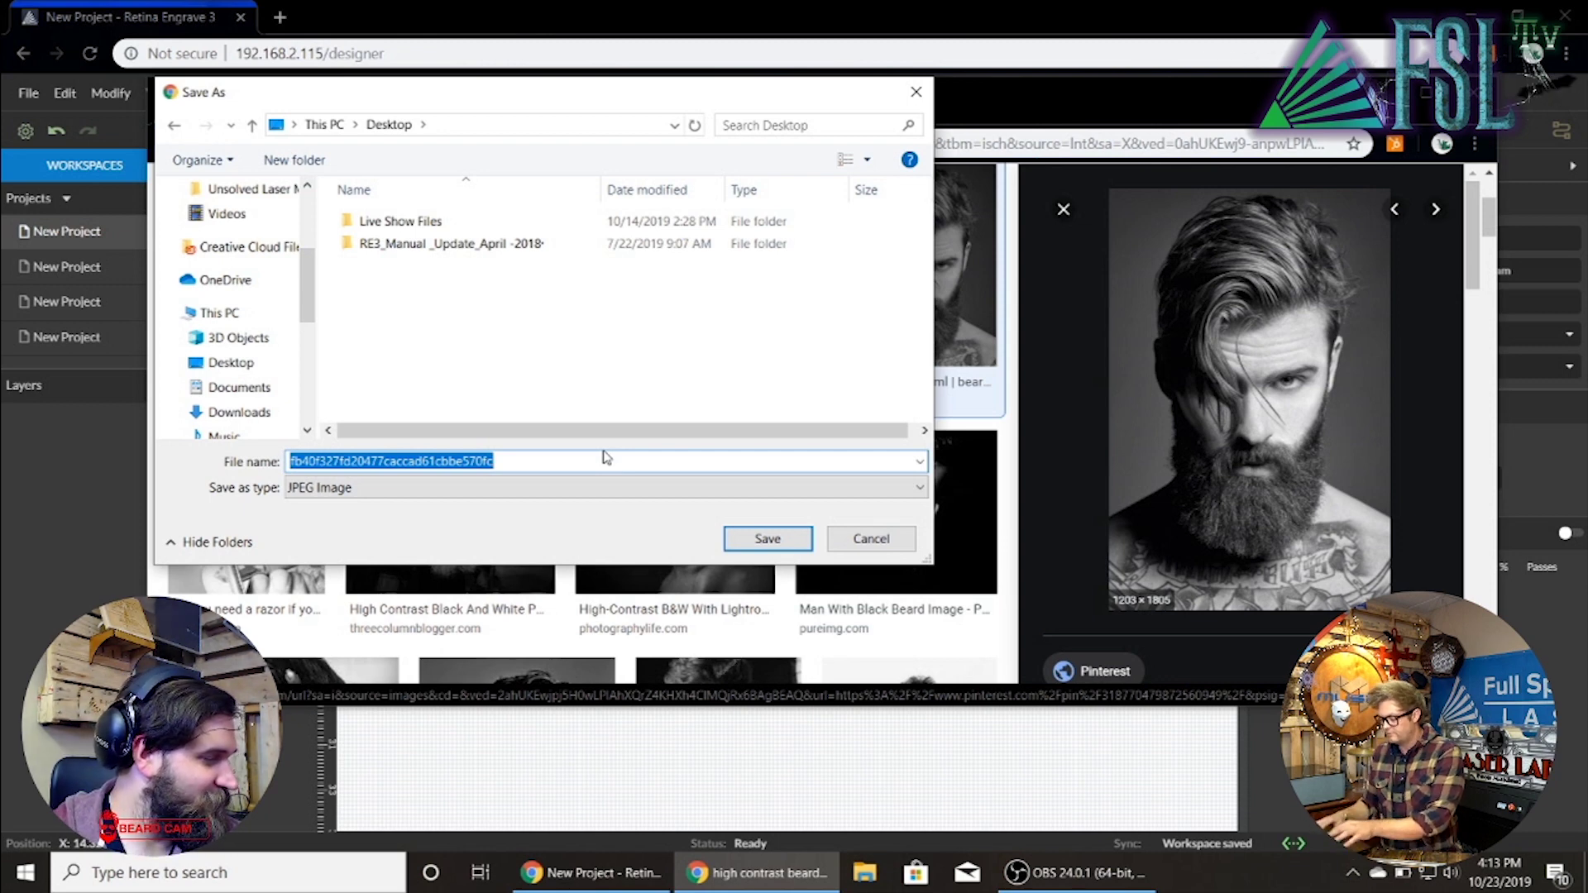
pyautogui.write('be')
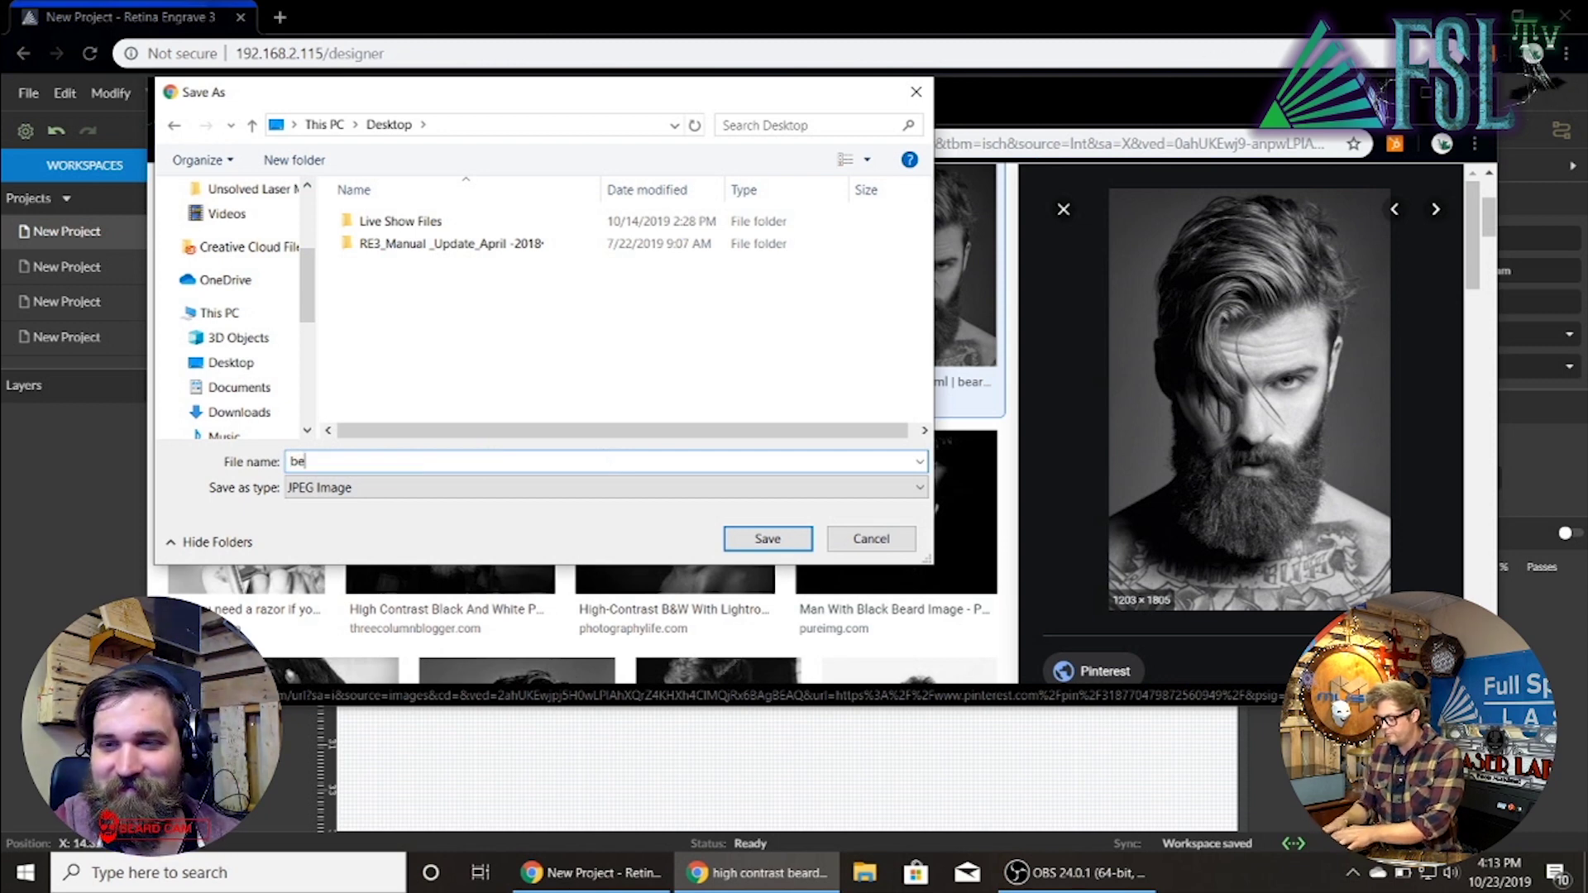
pyautogui.write('ard ')
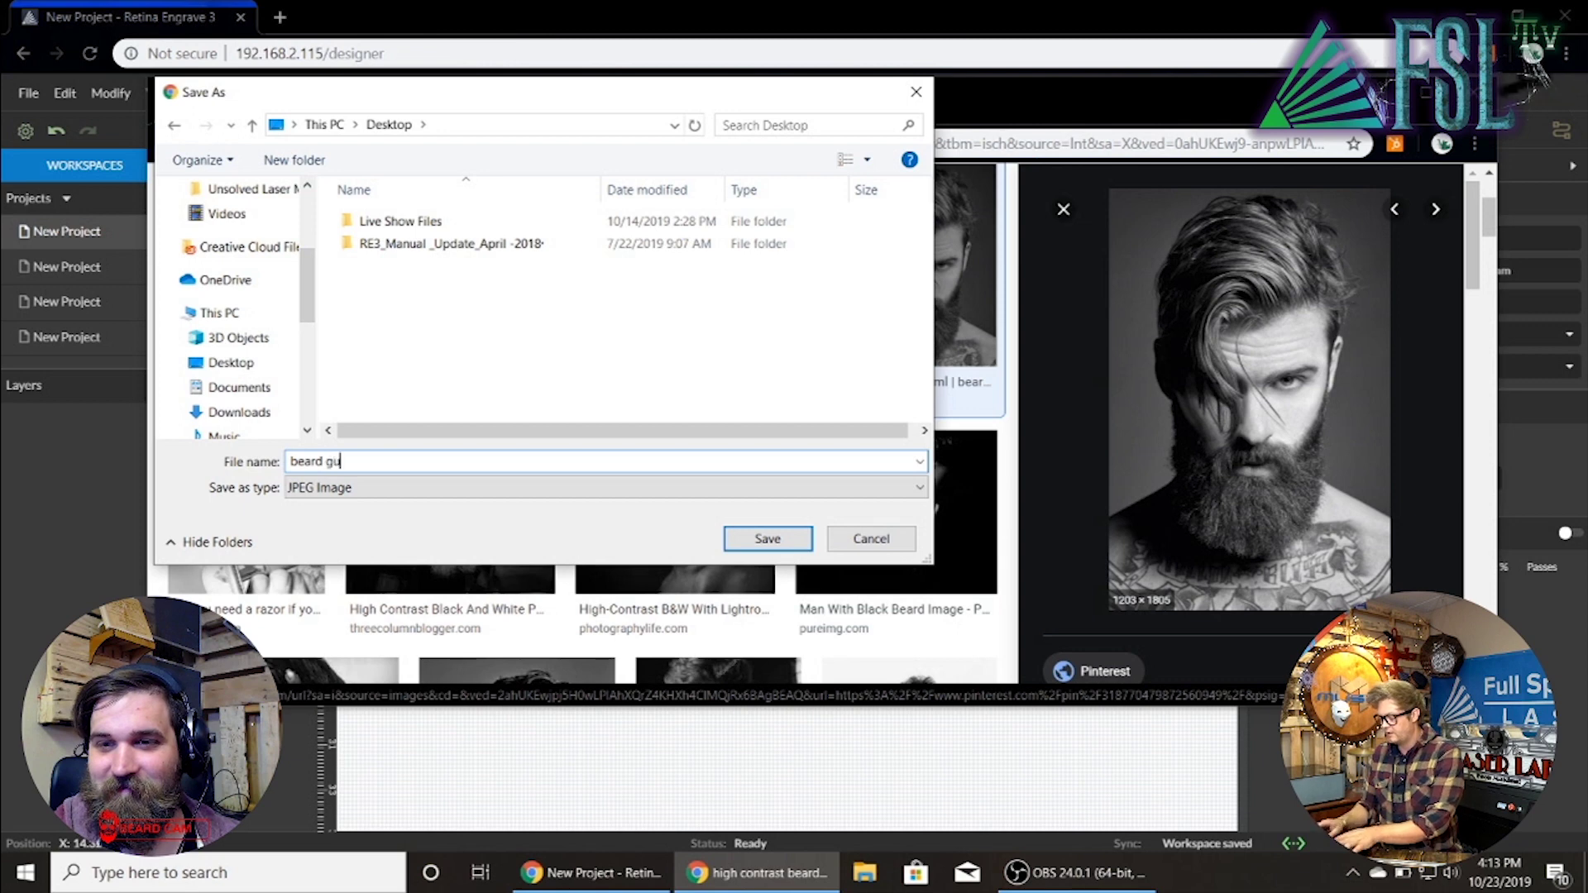
pyautogui.write('guy 92')
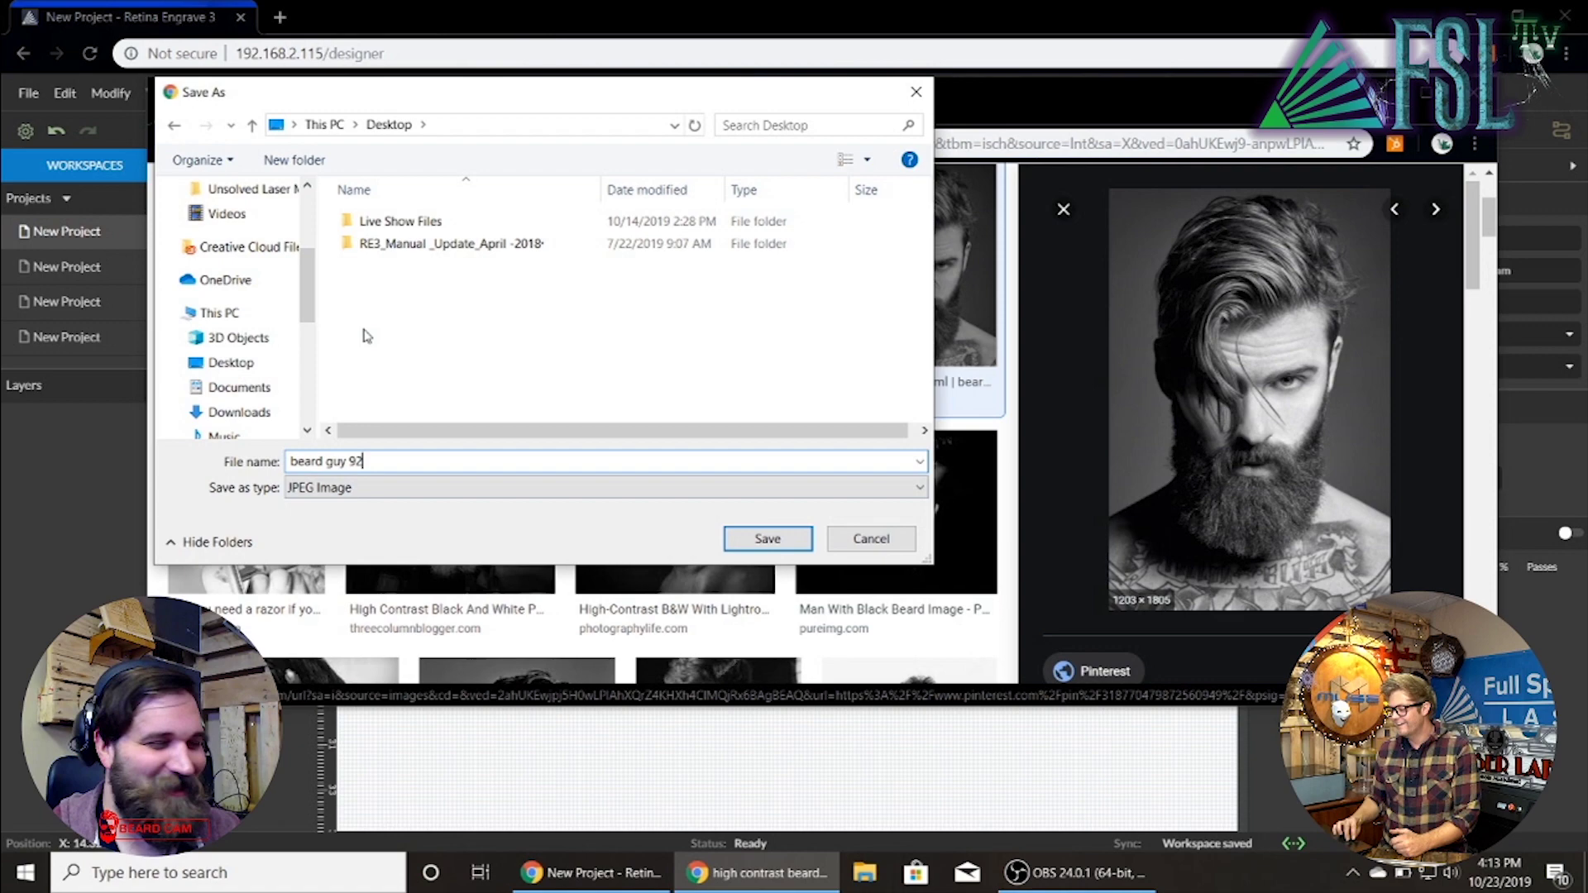
pyautogui.scroll(3, 241, 259)
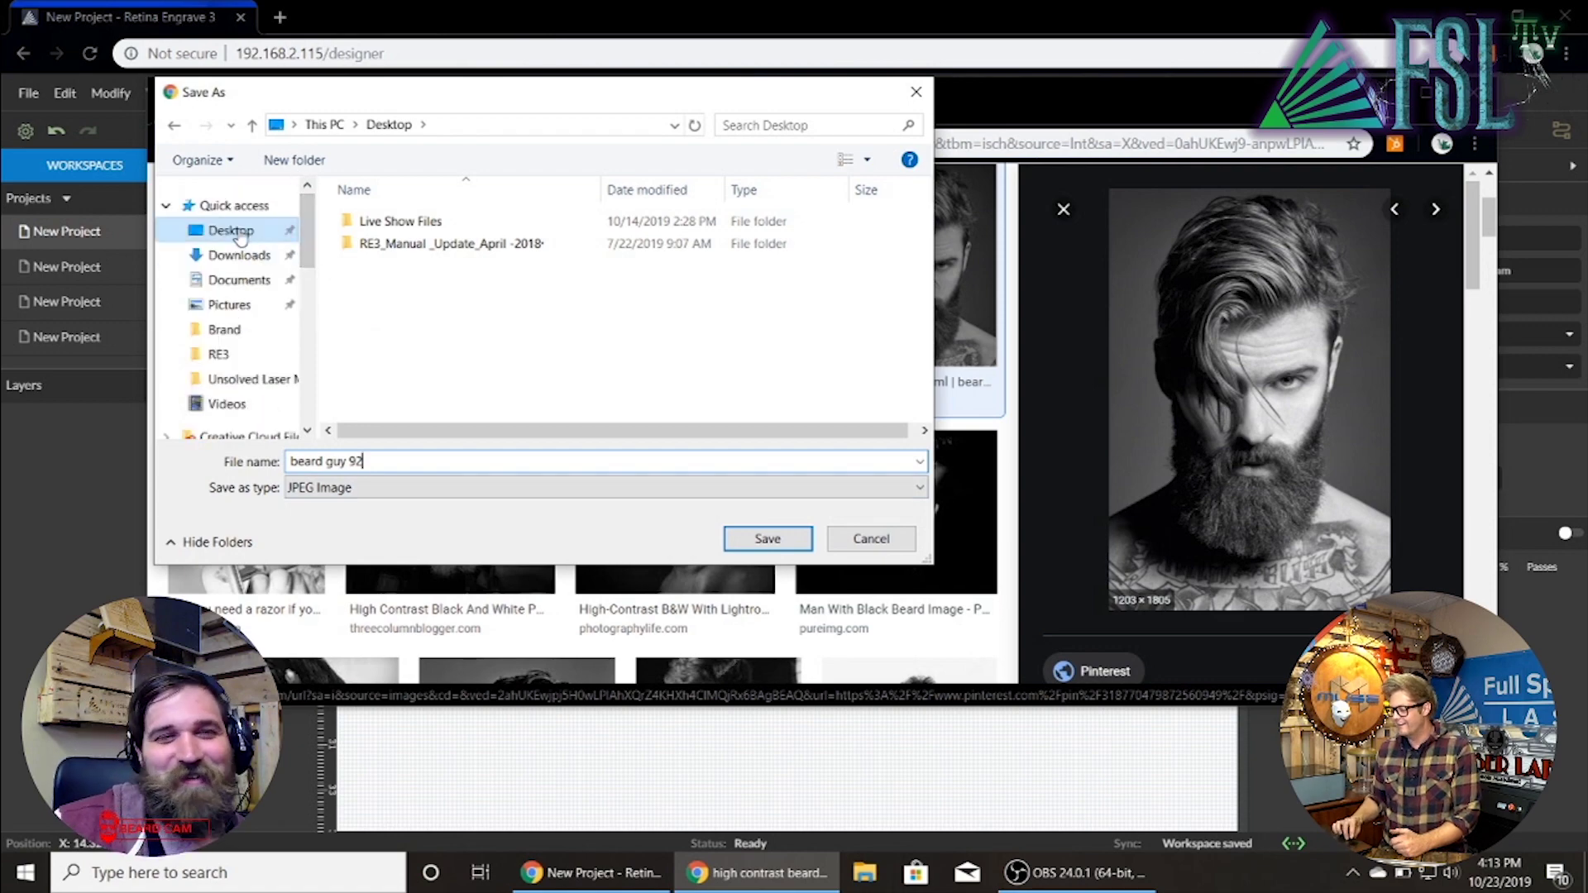
pyautogui.click(231, 230)
pyautogui.click(768, 539)
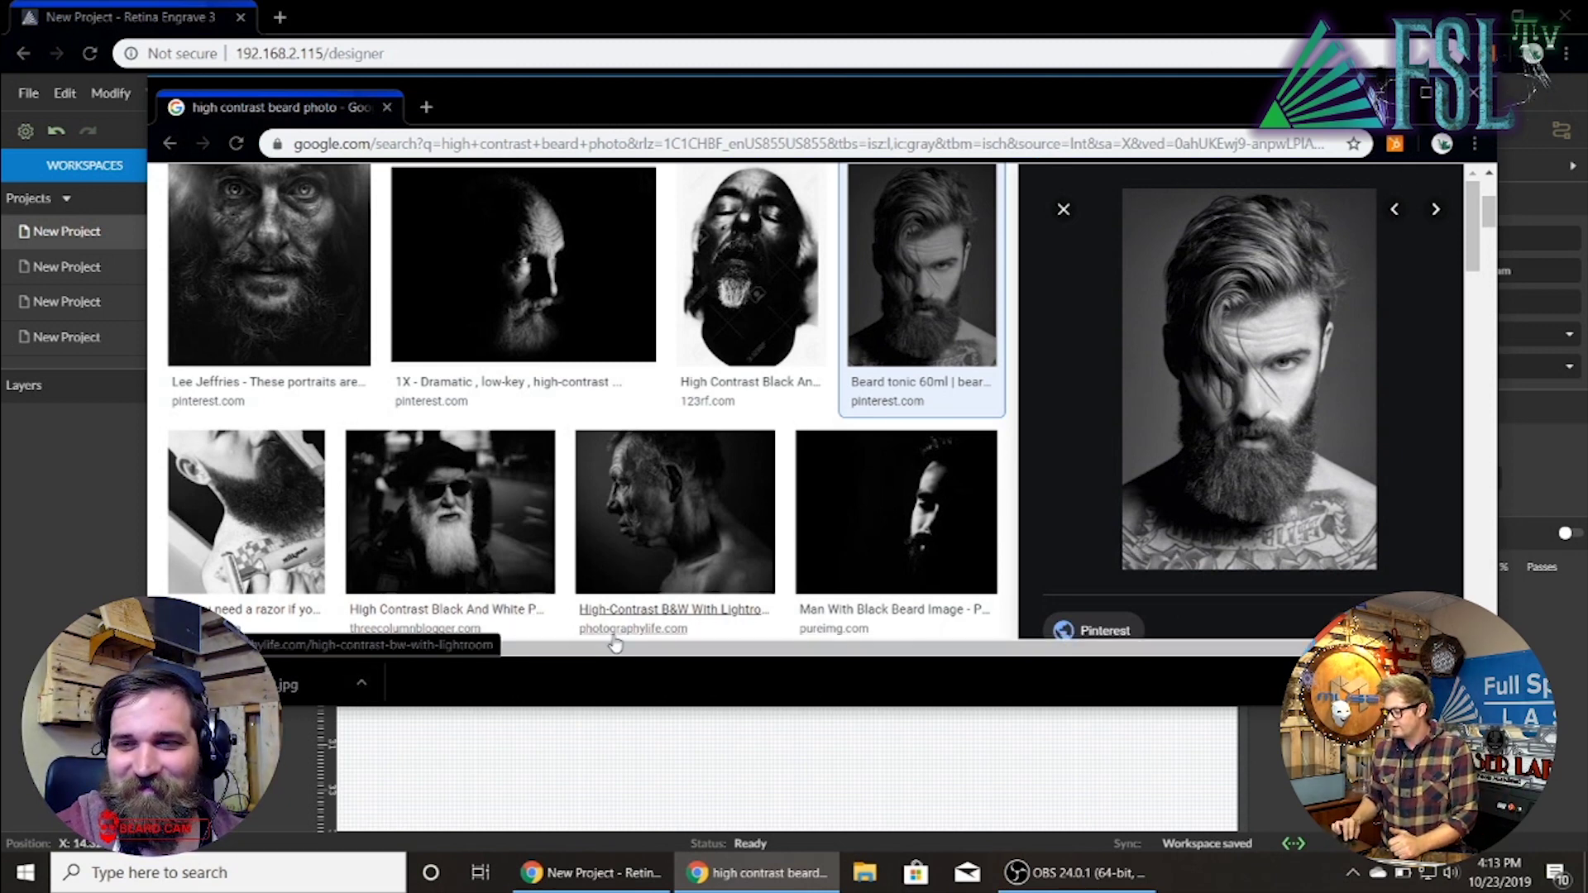
# Step: Show the downloaded 'beard guy 92' image in its Desktop folder in File Explorer
pyautogui.click(362, 686)
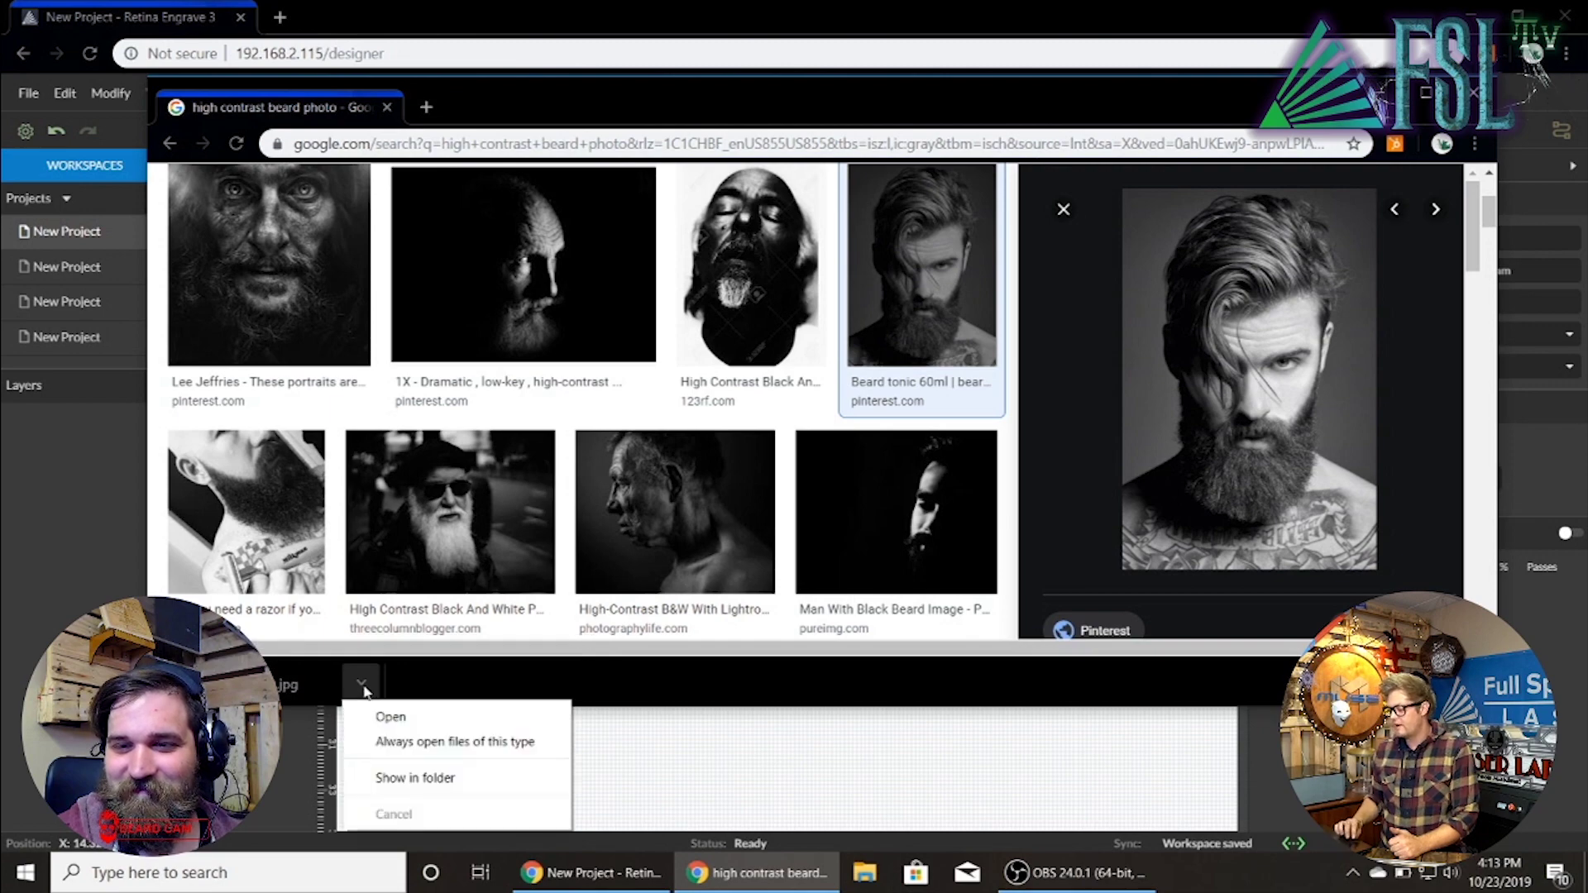
pyautogui.click(410, 778)
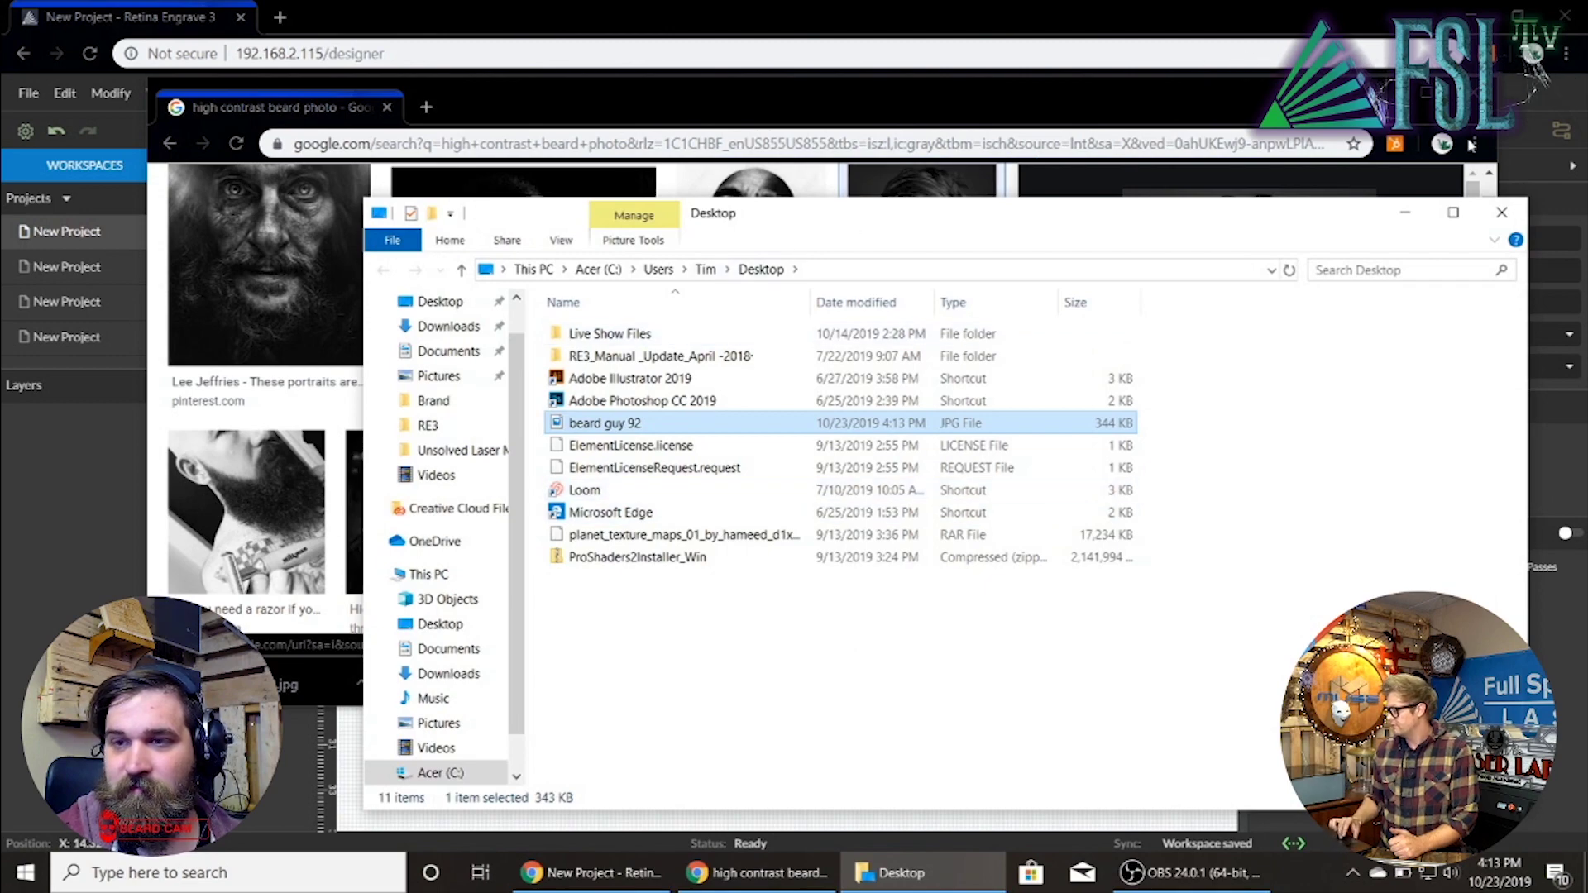
# Step: Close the image search window, drag 'beard guy 92' onto the canvas and move it up
pyautogui.click(926, 186)
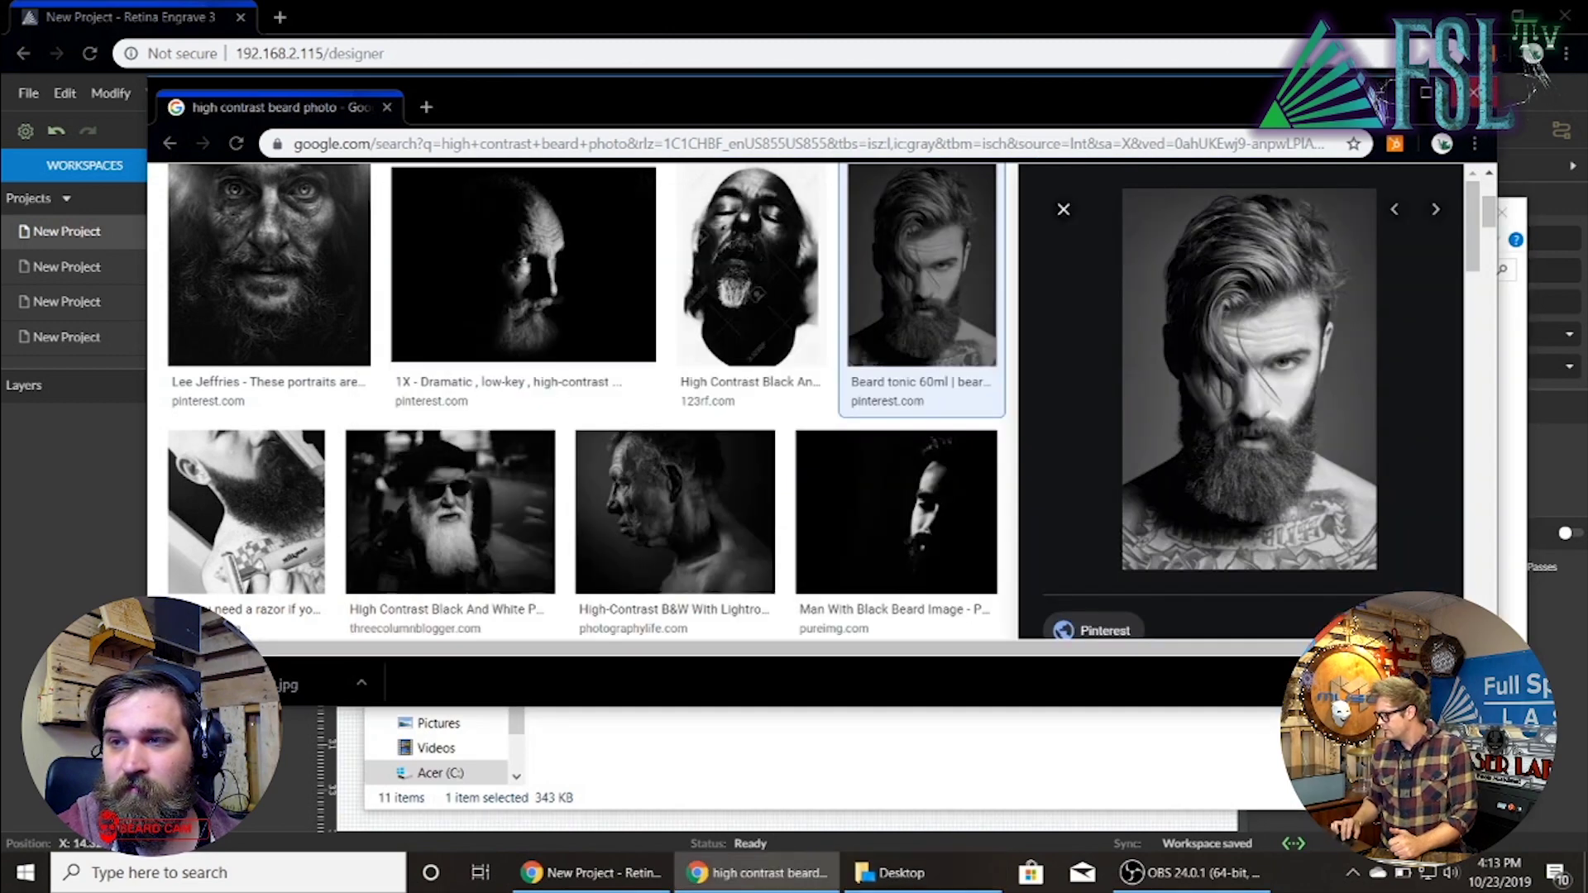
pyautogui.hotkey('ctrl', 'w')
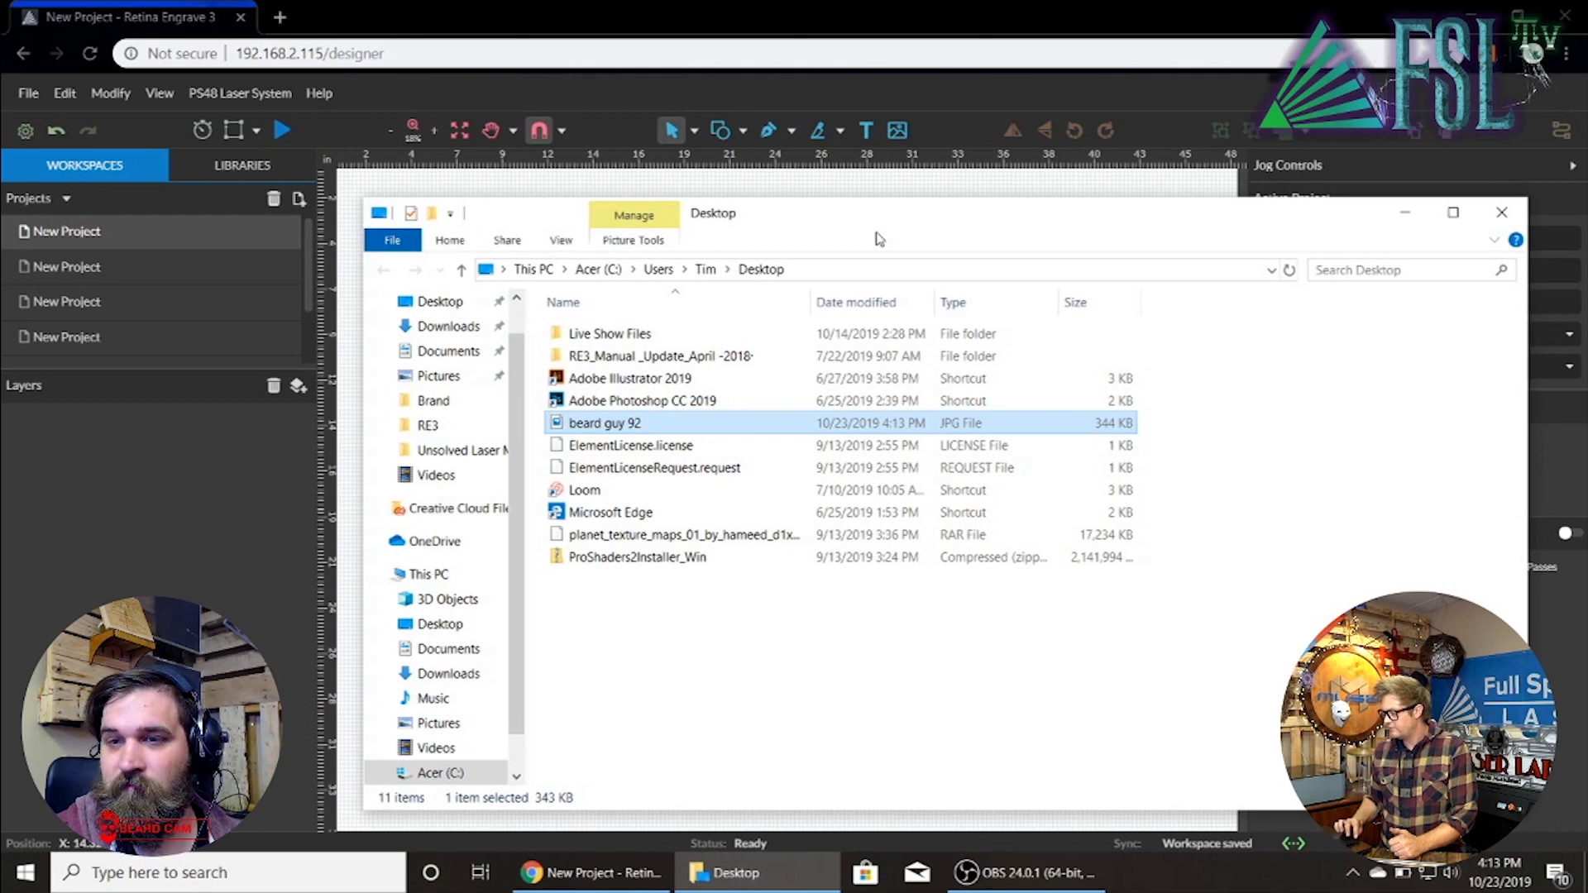
pyautogui.moveTo(879, 220); pyautogui.dragTo(1218, 177)
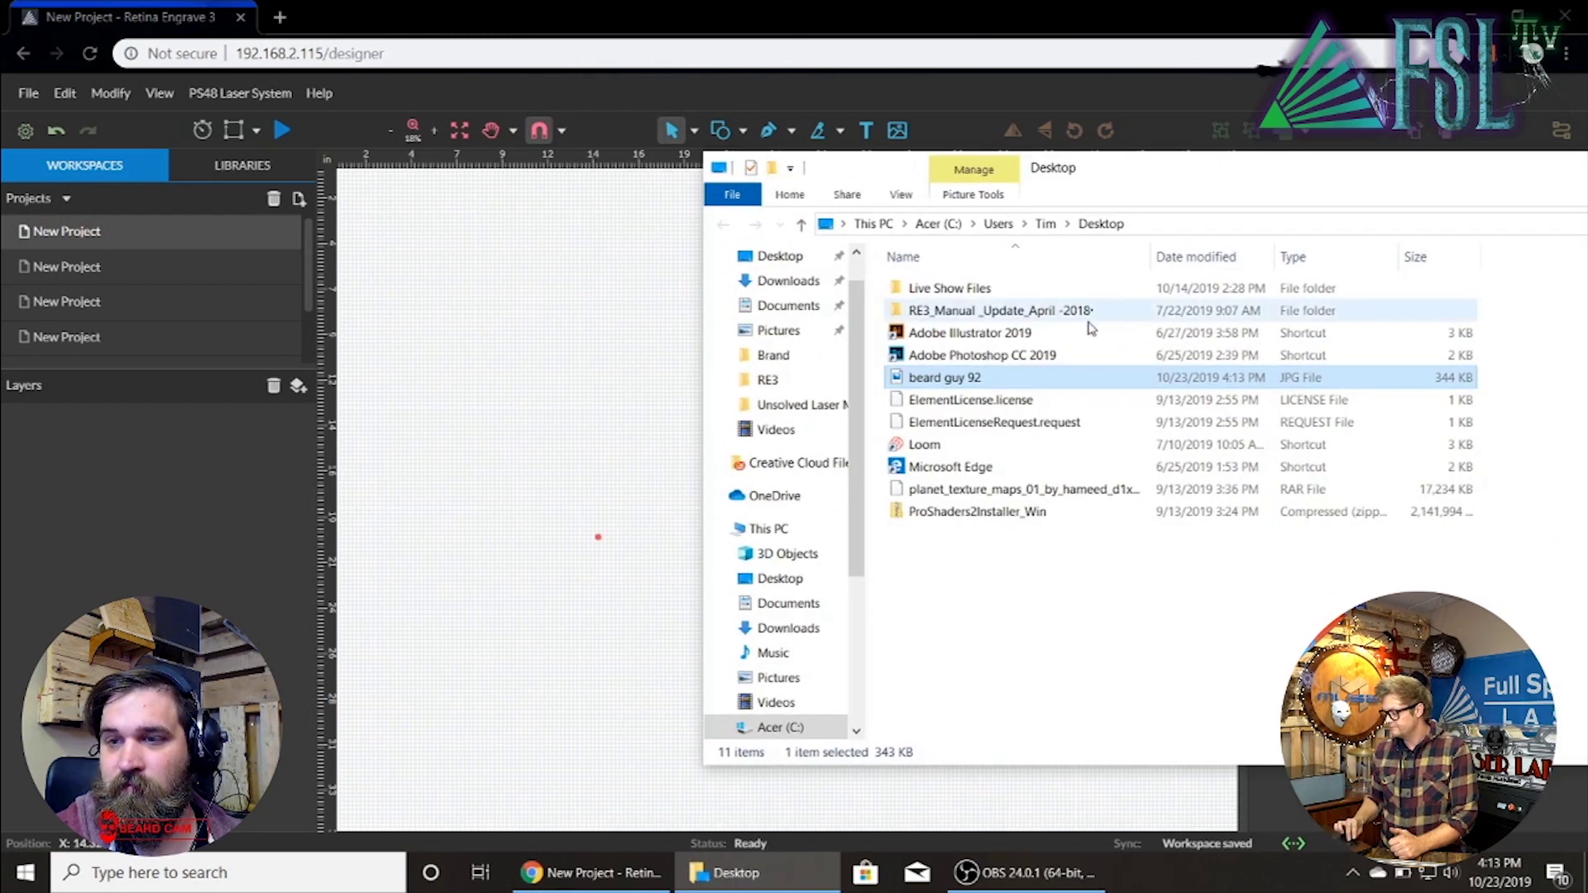
pyautogui.moveTo(928, 379); pyautogui.dragTo(563, 382)
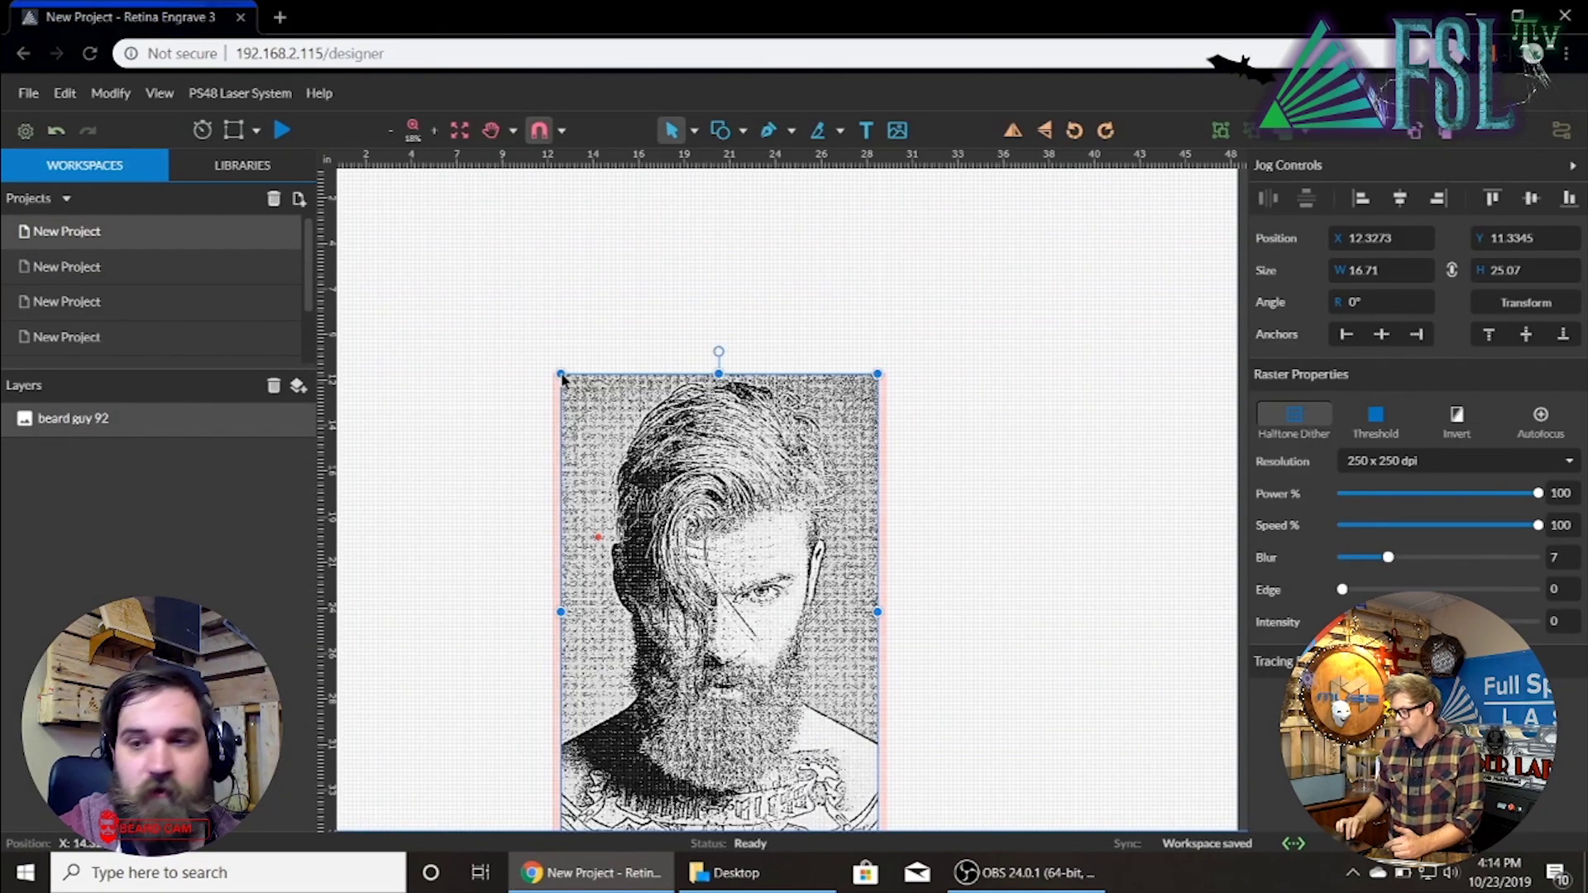
pyautogui.moveTo(562, 377); pyautogui.dragTo(534, 250)
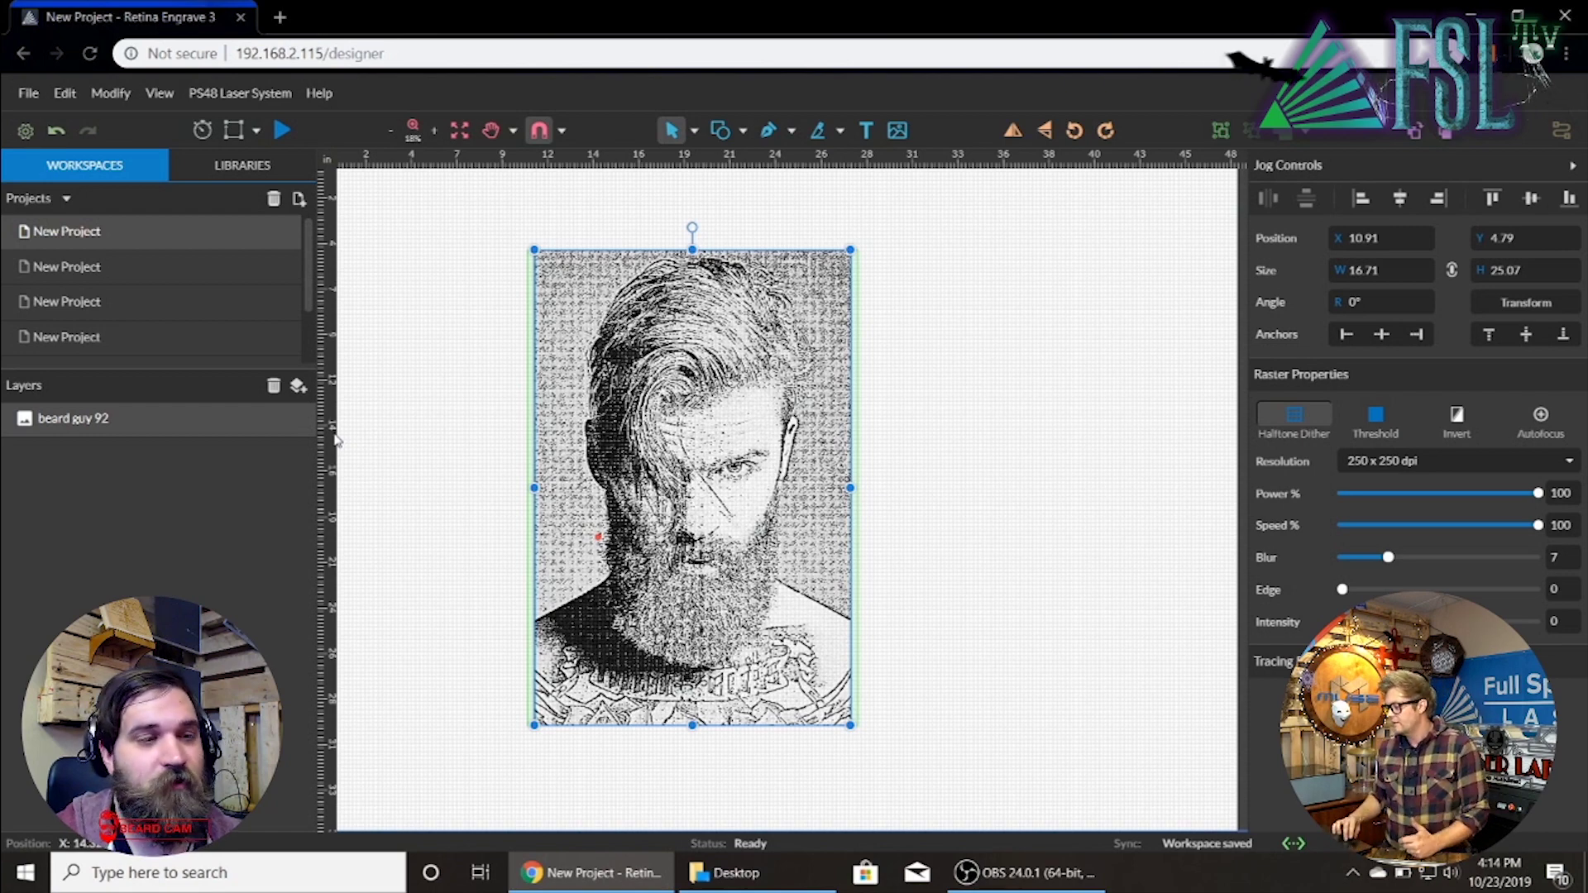
# Step: Draw a rectangle tracing the photo's outline at the same 16.71 × 25.07 size
pyautogui.click(745, 131)
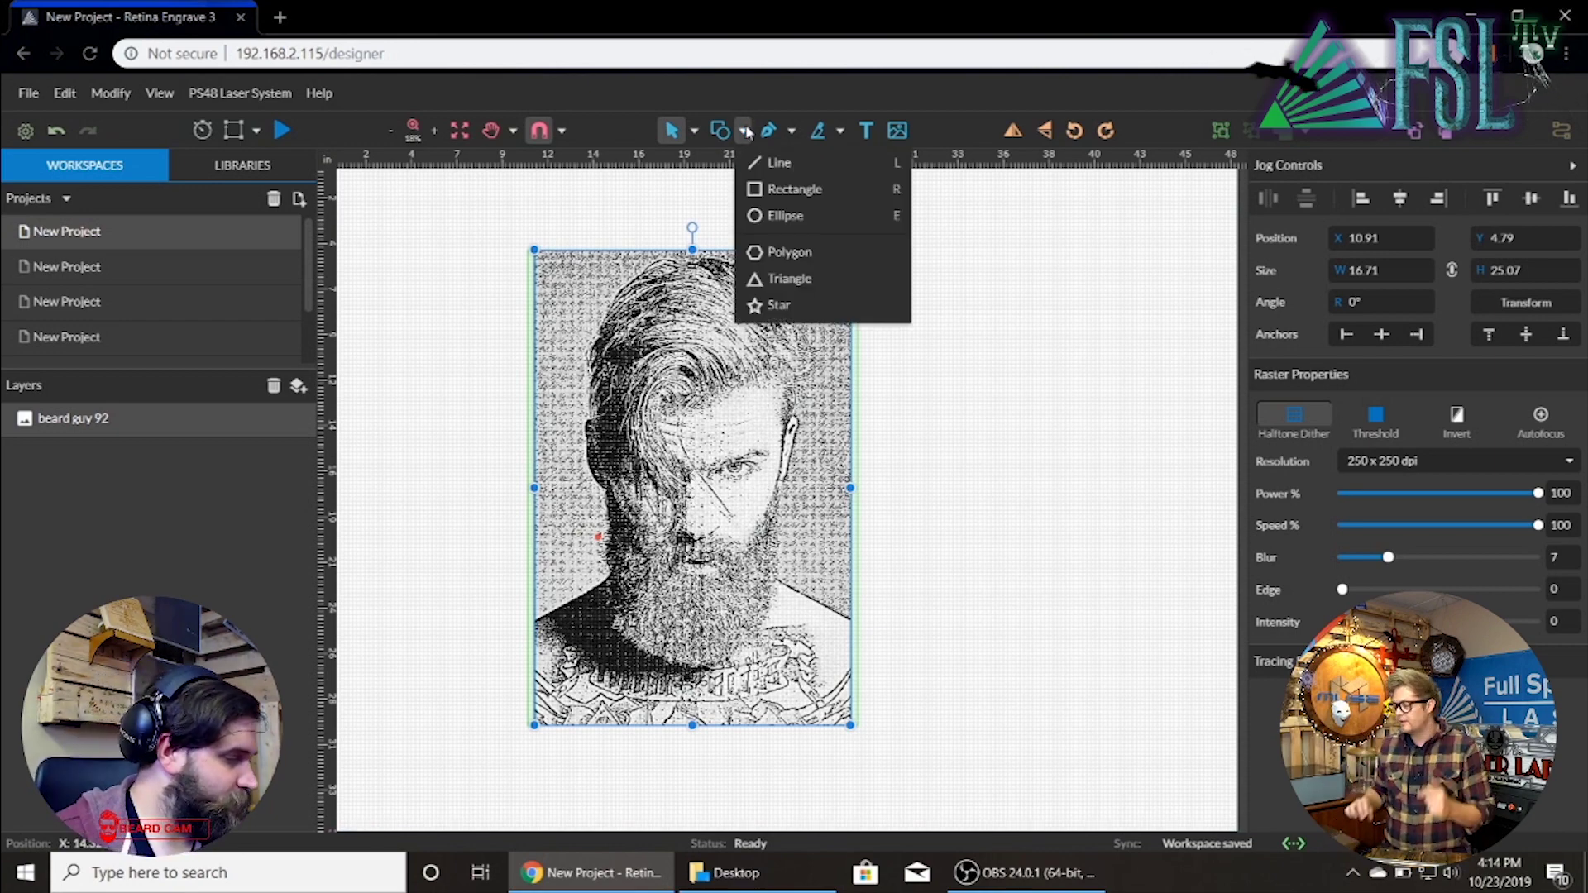
pyautogui.click(792, 188)
pyautogui.moveTo(535, 251)
pyautogui.mouseDown()
pyautogui.moveTo(792, 464)
pyautogui.moveTo(852, 722)
pyautogui.mouseUp()
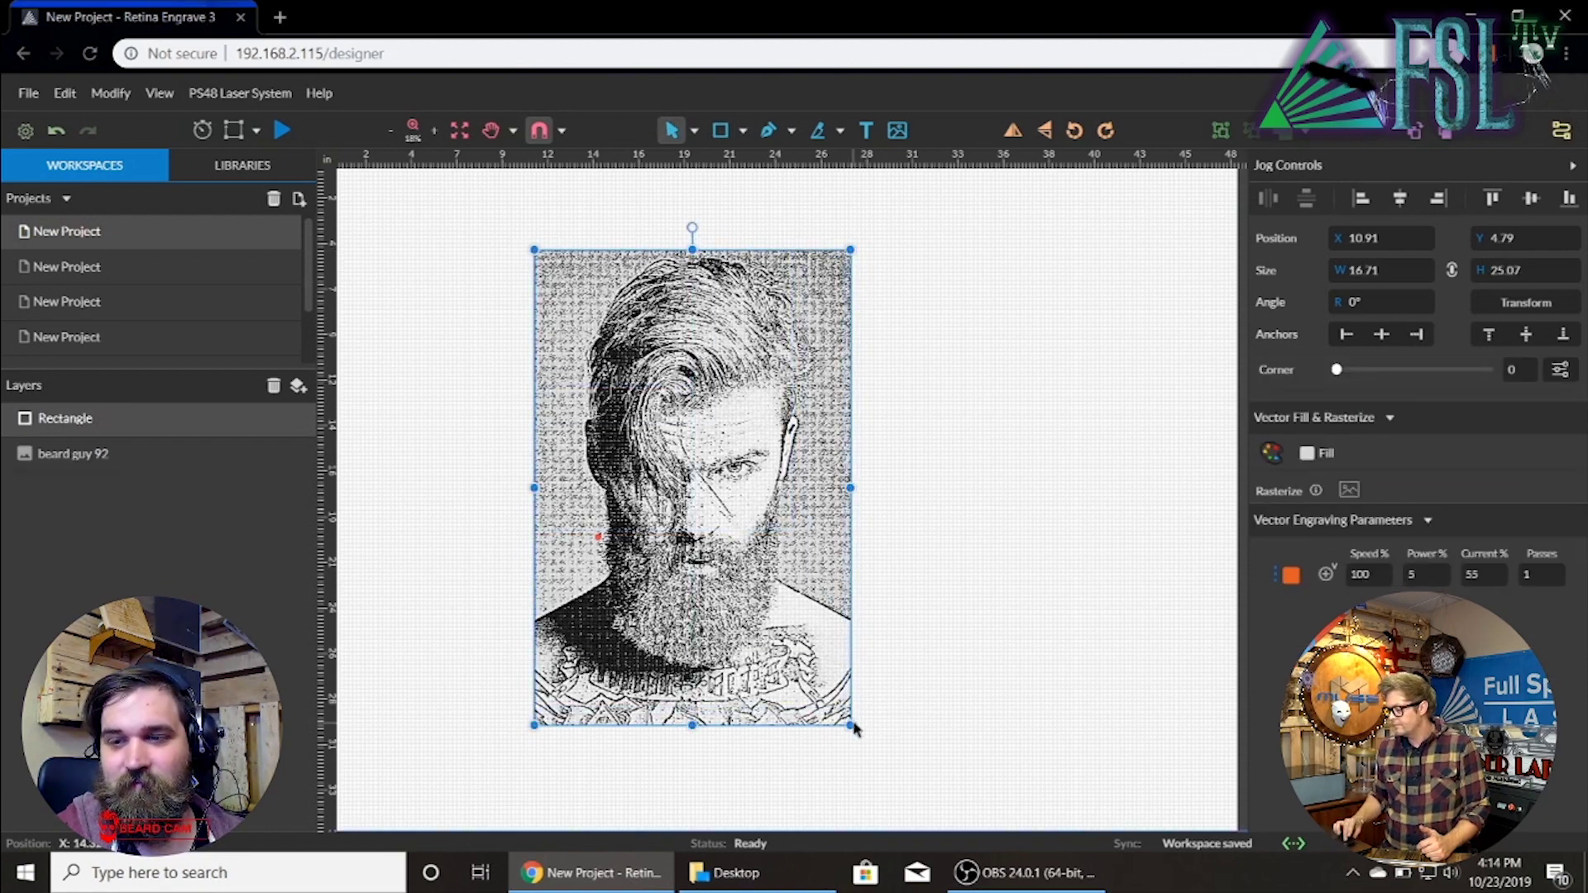
pyautogui.moveTo(103, 451)
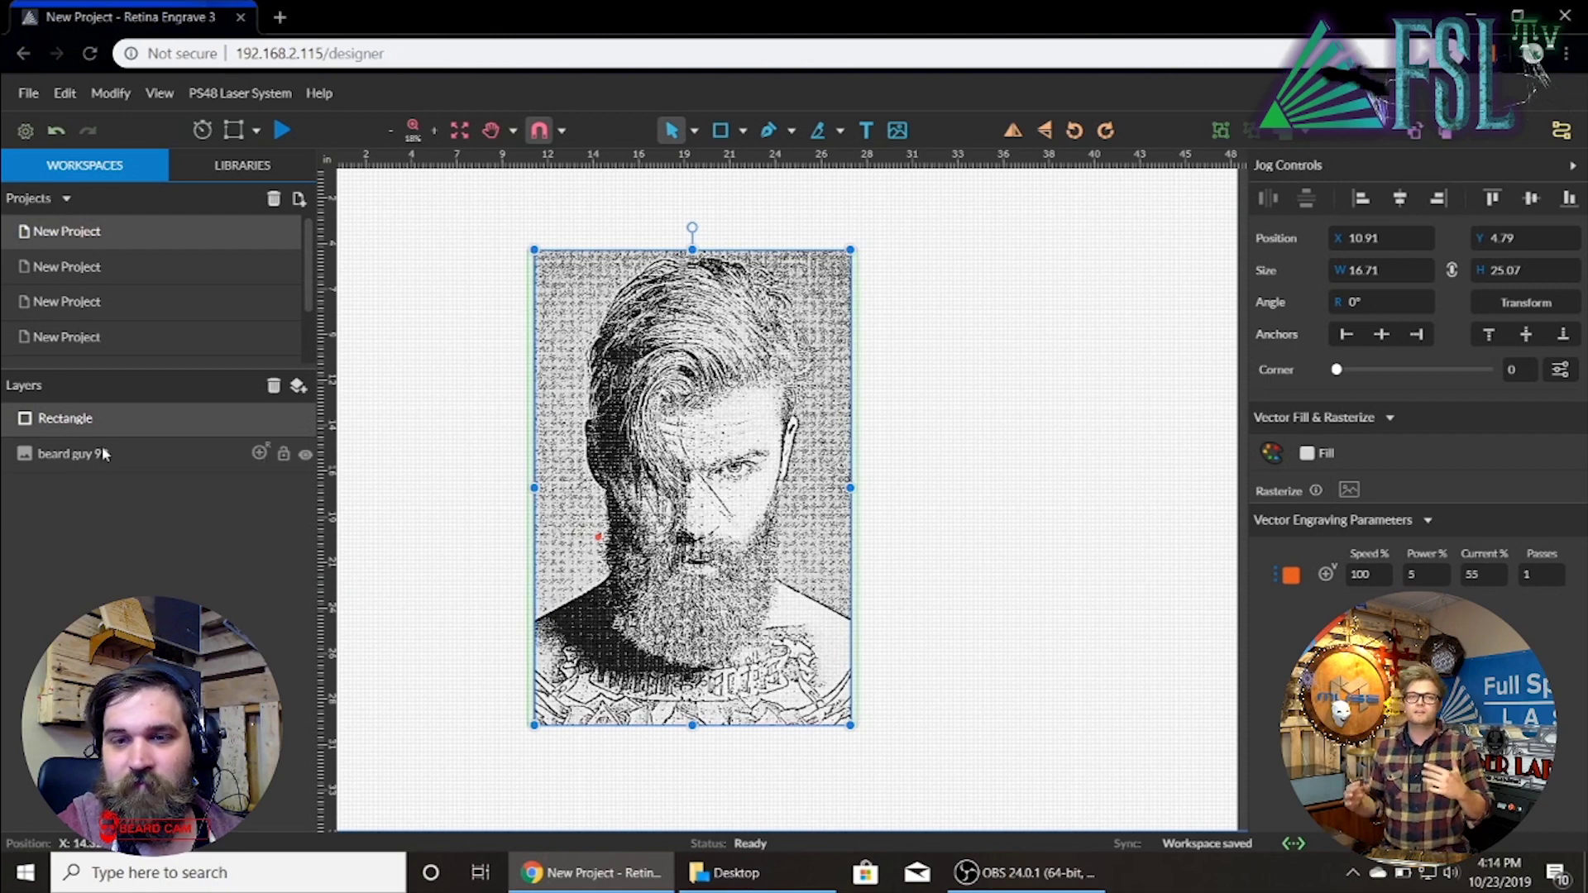
pyautogui.click(104, 454)
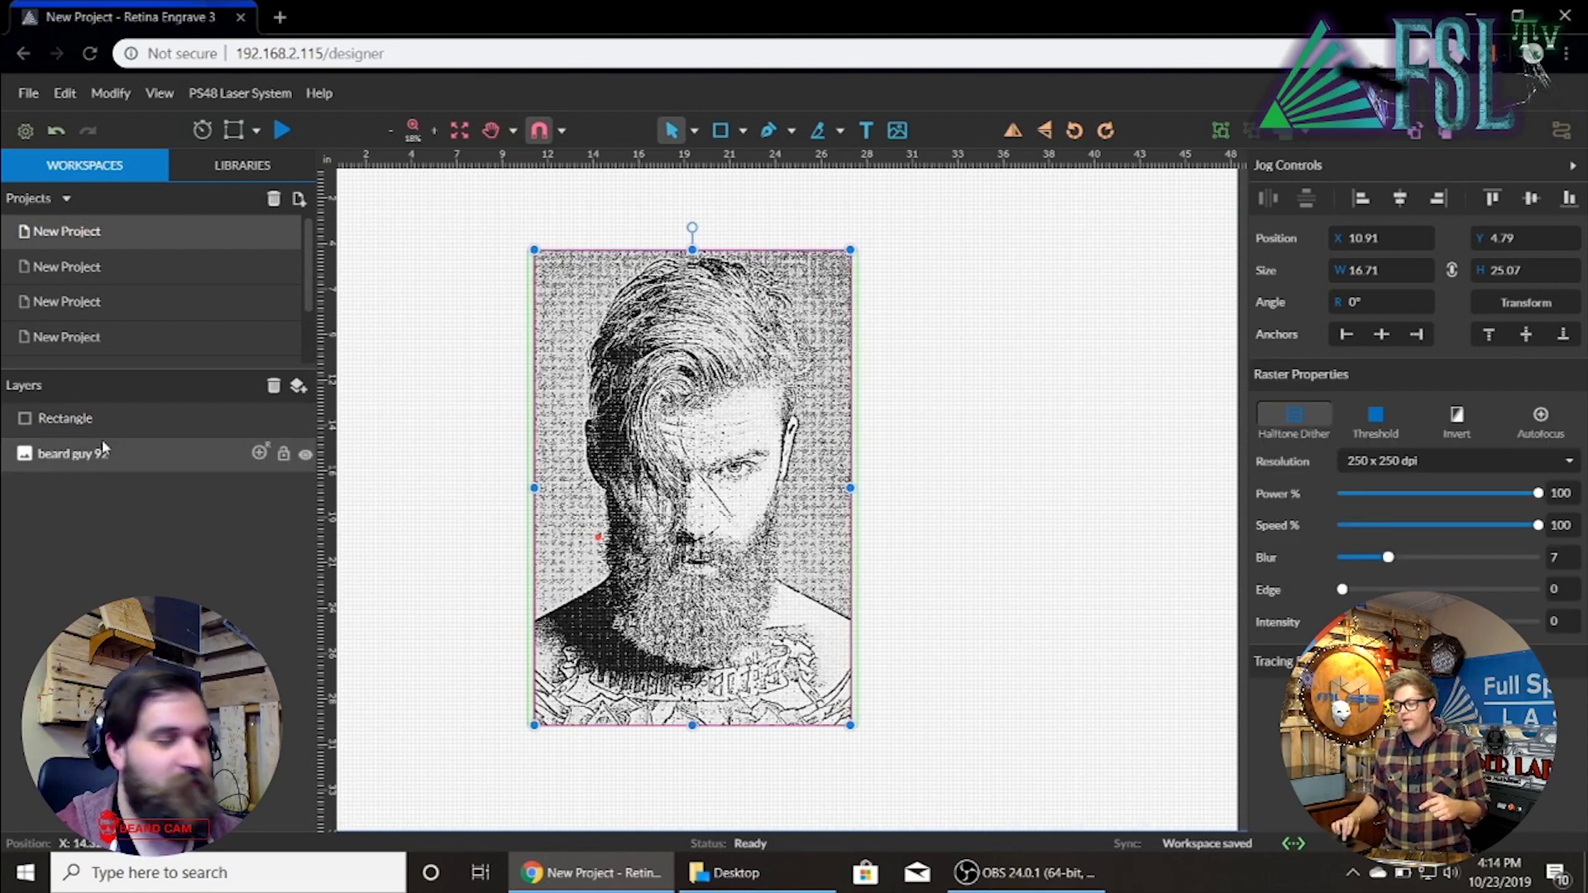
pyautogui.click(101, 418)
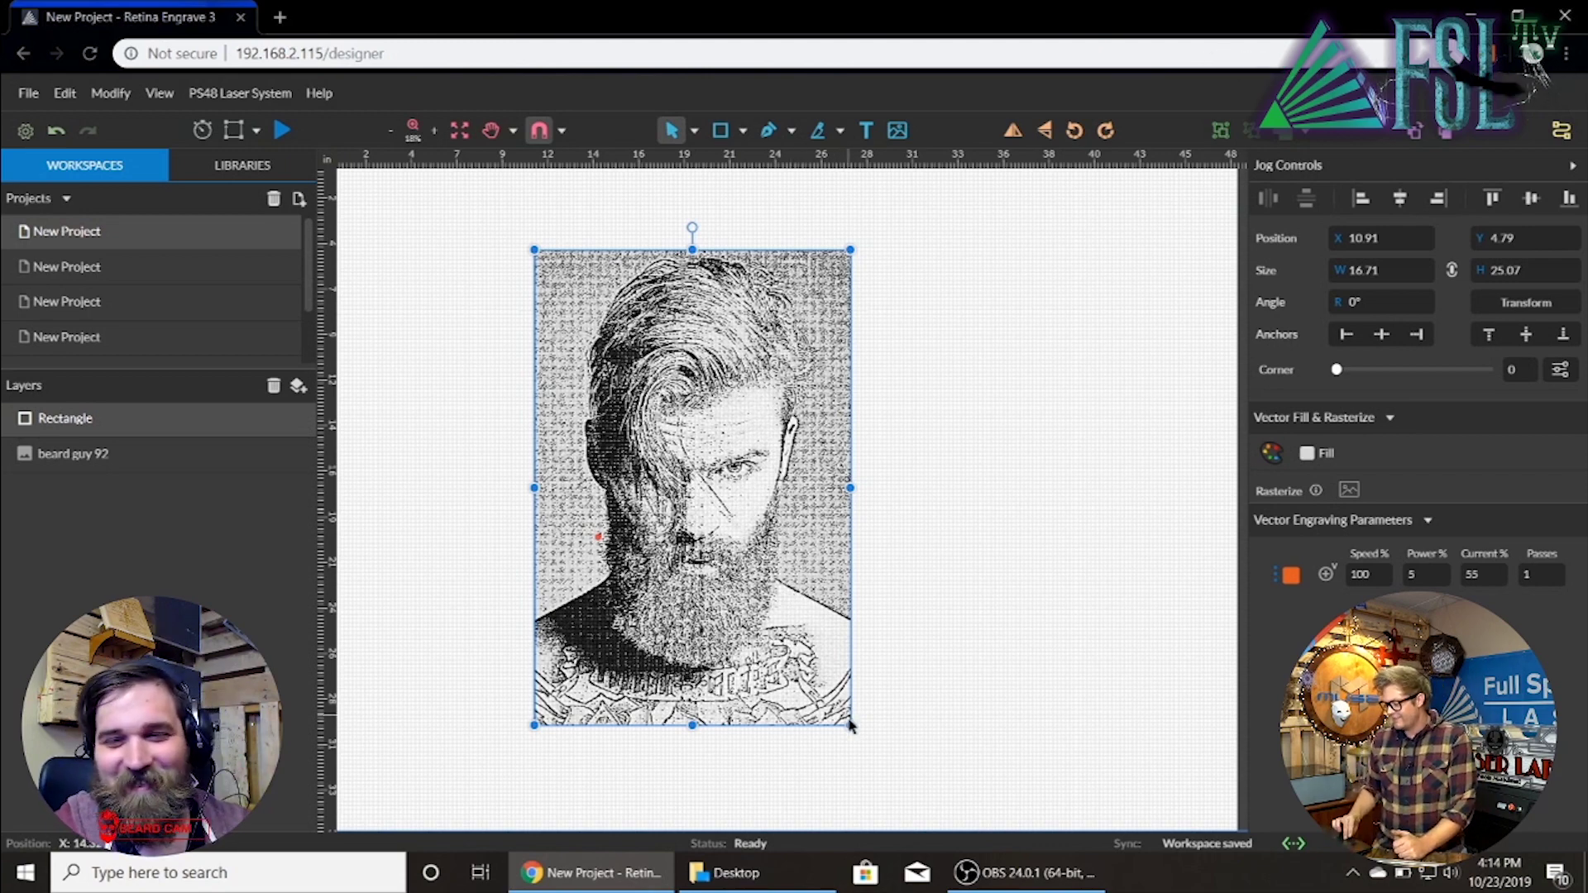
# Step: Resize the rectangle border to 17.62 × 26.35 at X 10.5, leaving a small margin
pyautogui.moveTo(852, 725); pyautogui.dragTo(860, 732)
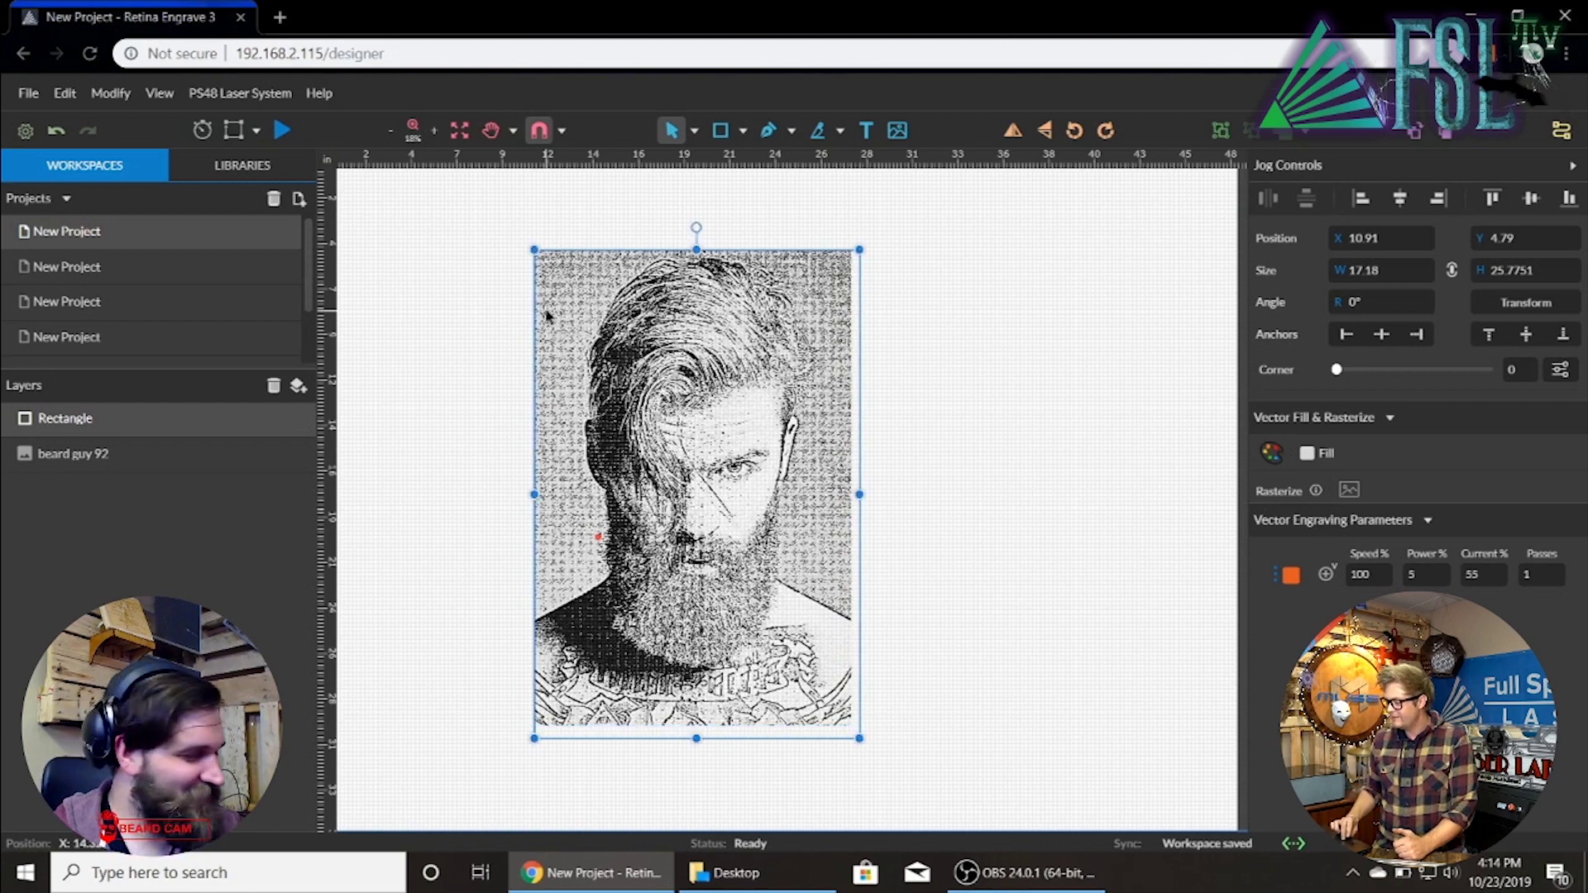
pyautogui.moveTo(535, 250); pyautogui.dragTo(528, 242)
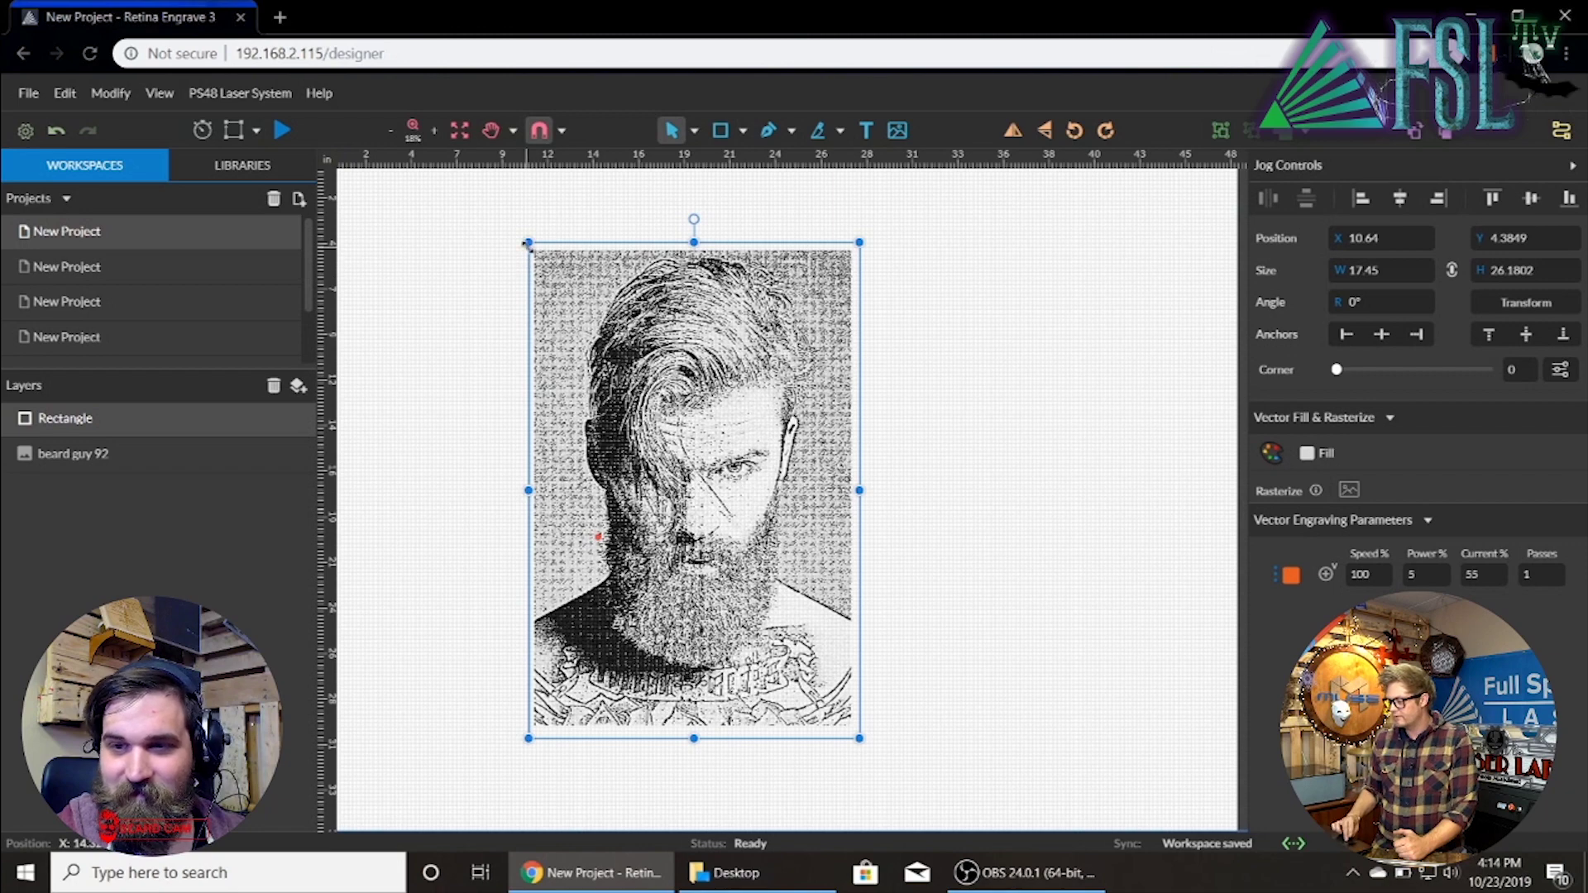
pyautogui.moveTo(528, 243); pyautogui.dragTo(527, 240)
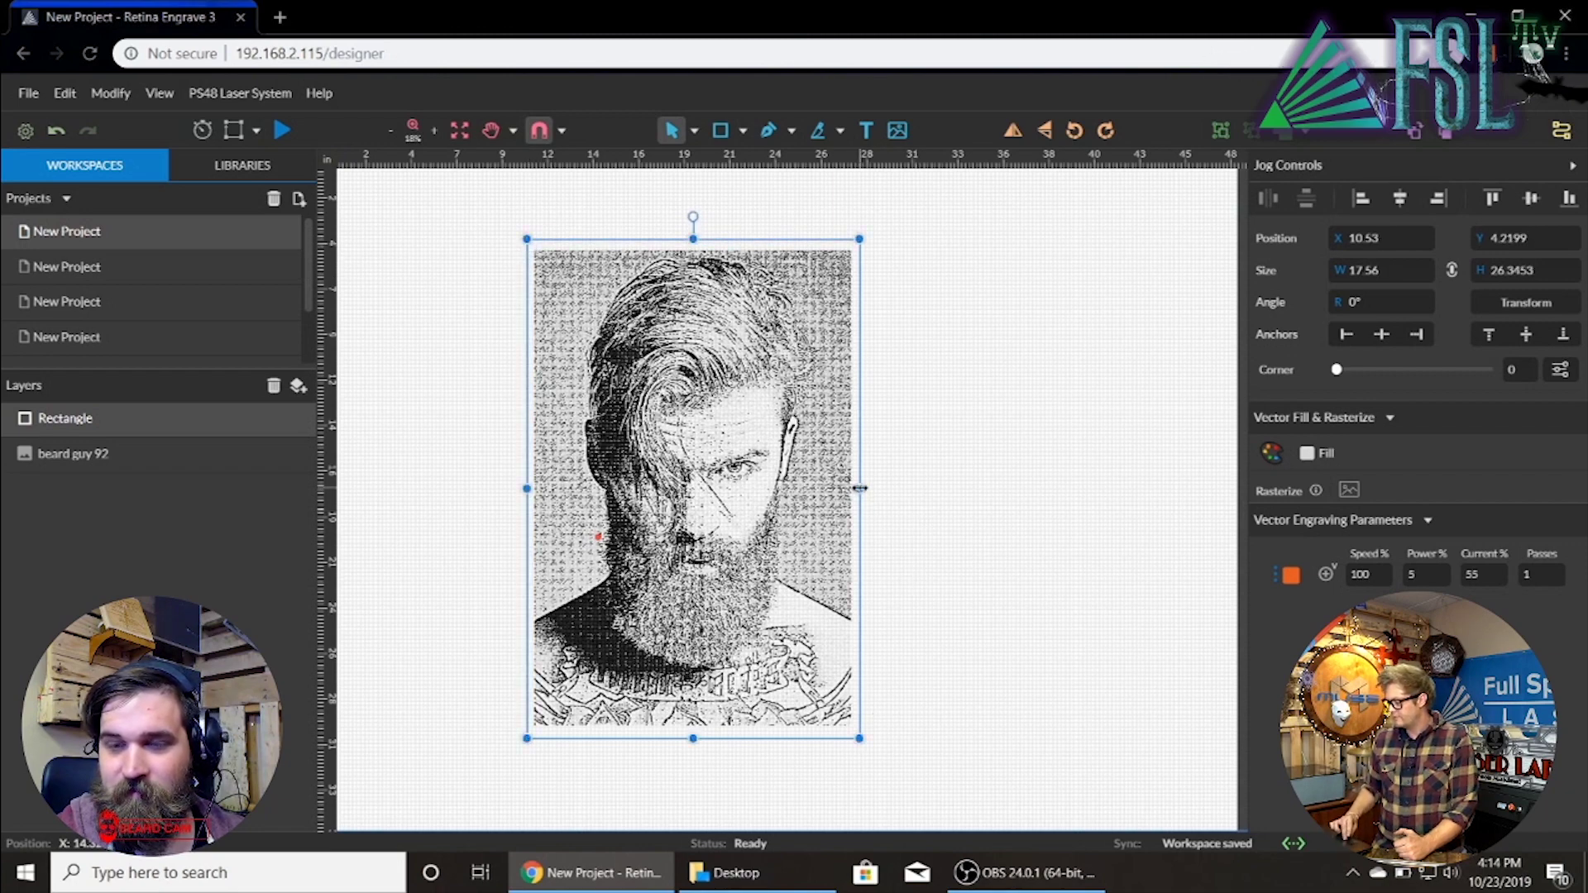
pyautogui.moveTo(862, 489); pyautogui.dragTo(863, 488)
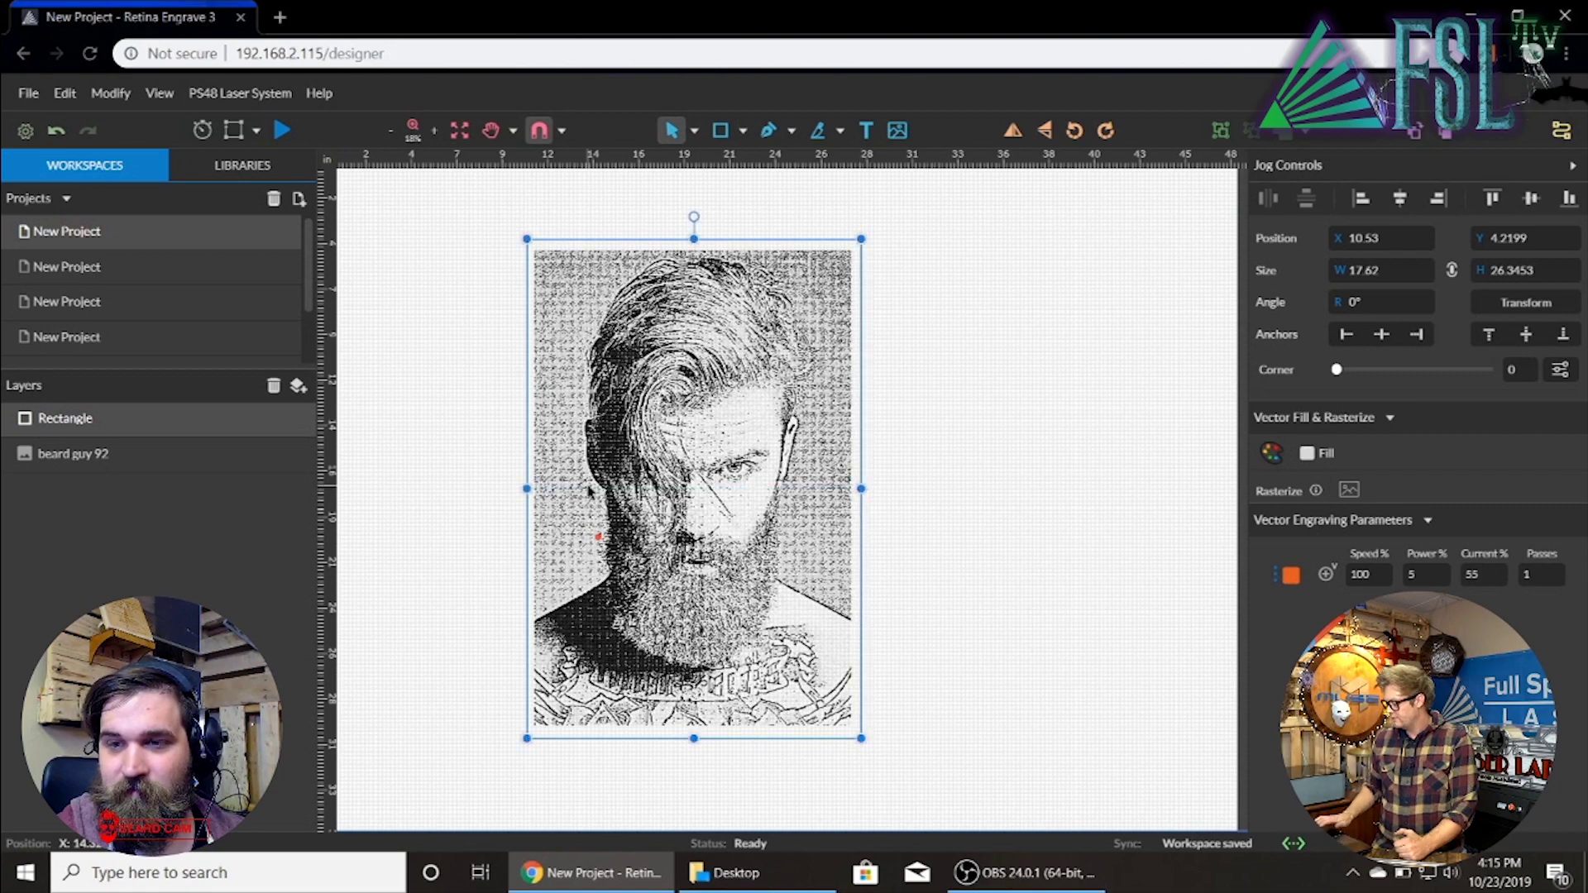
pyautogui.moveTo(589, 490); pyautogui.dragTo(588, 489)
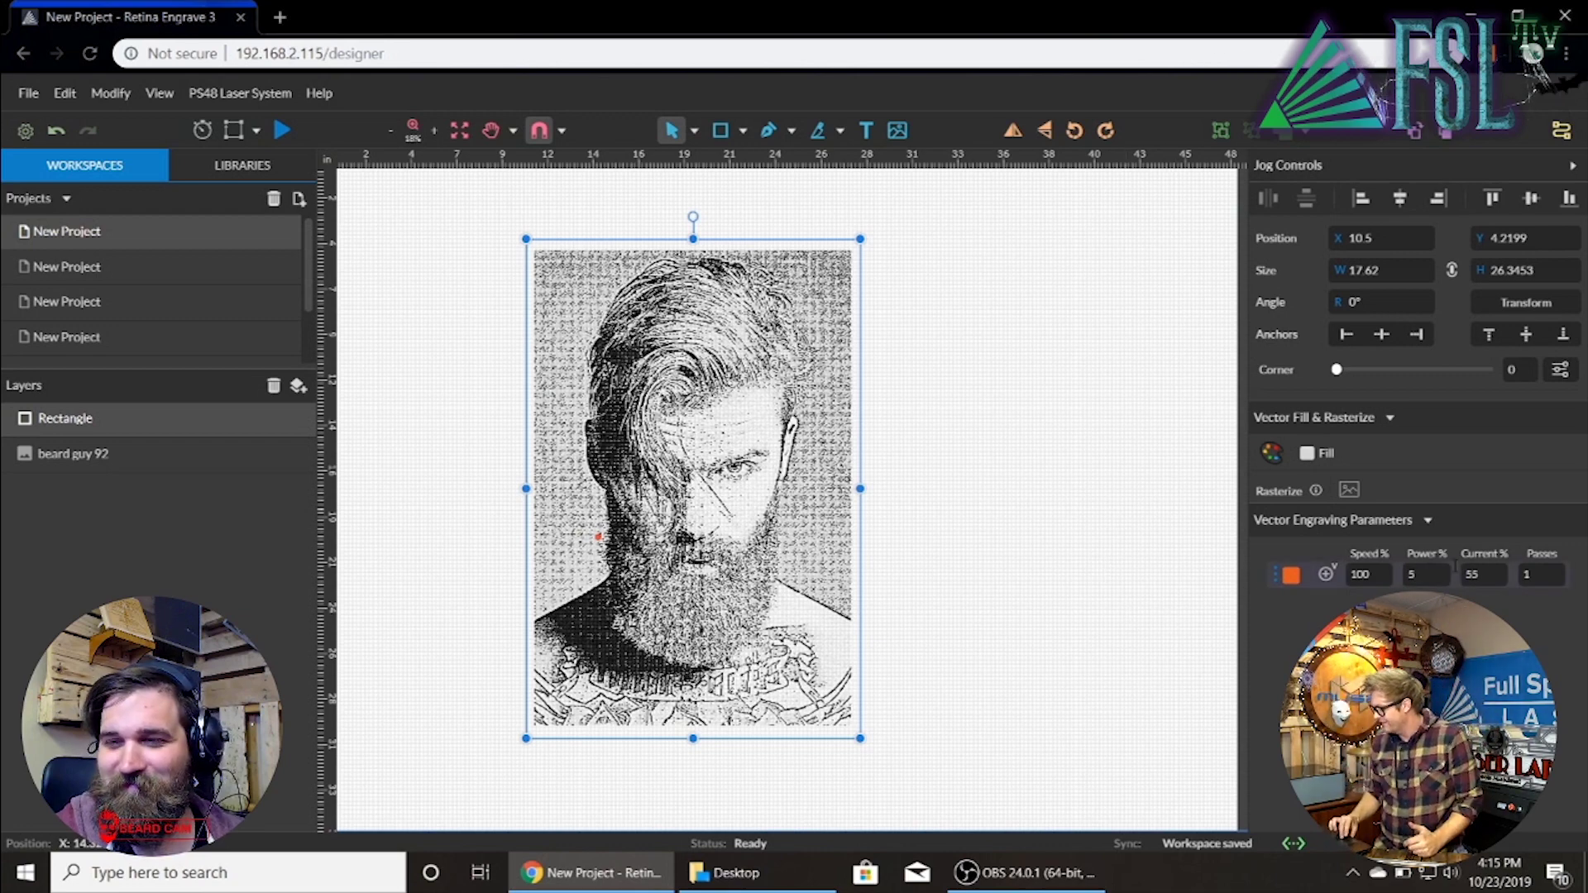
# Step: Enter 100 in the rectangle's vector engraving Power % field
pyautogui.doubleClick(1431, 573)
pyautogui.write('10')
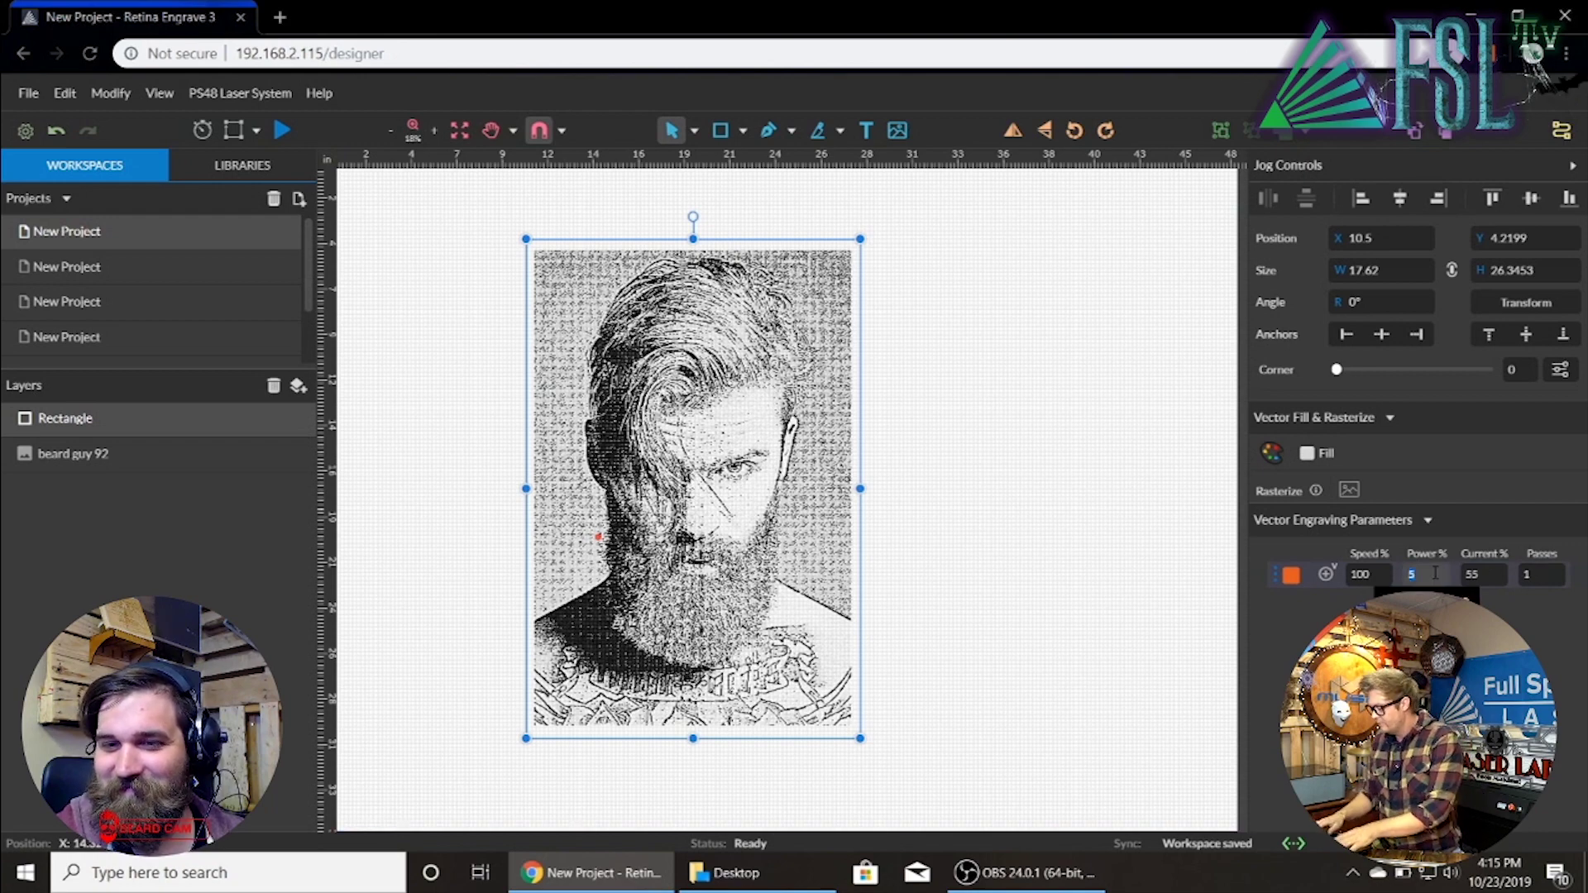
pyautogui.write('0')
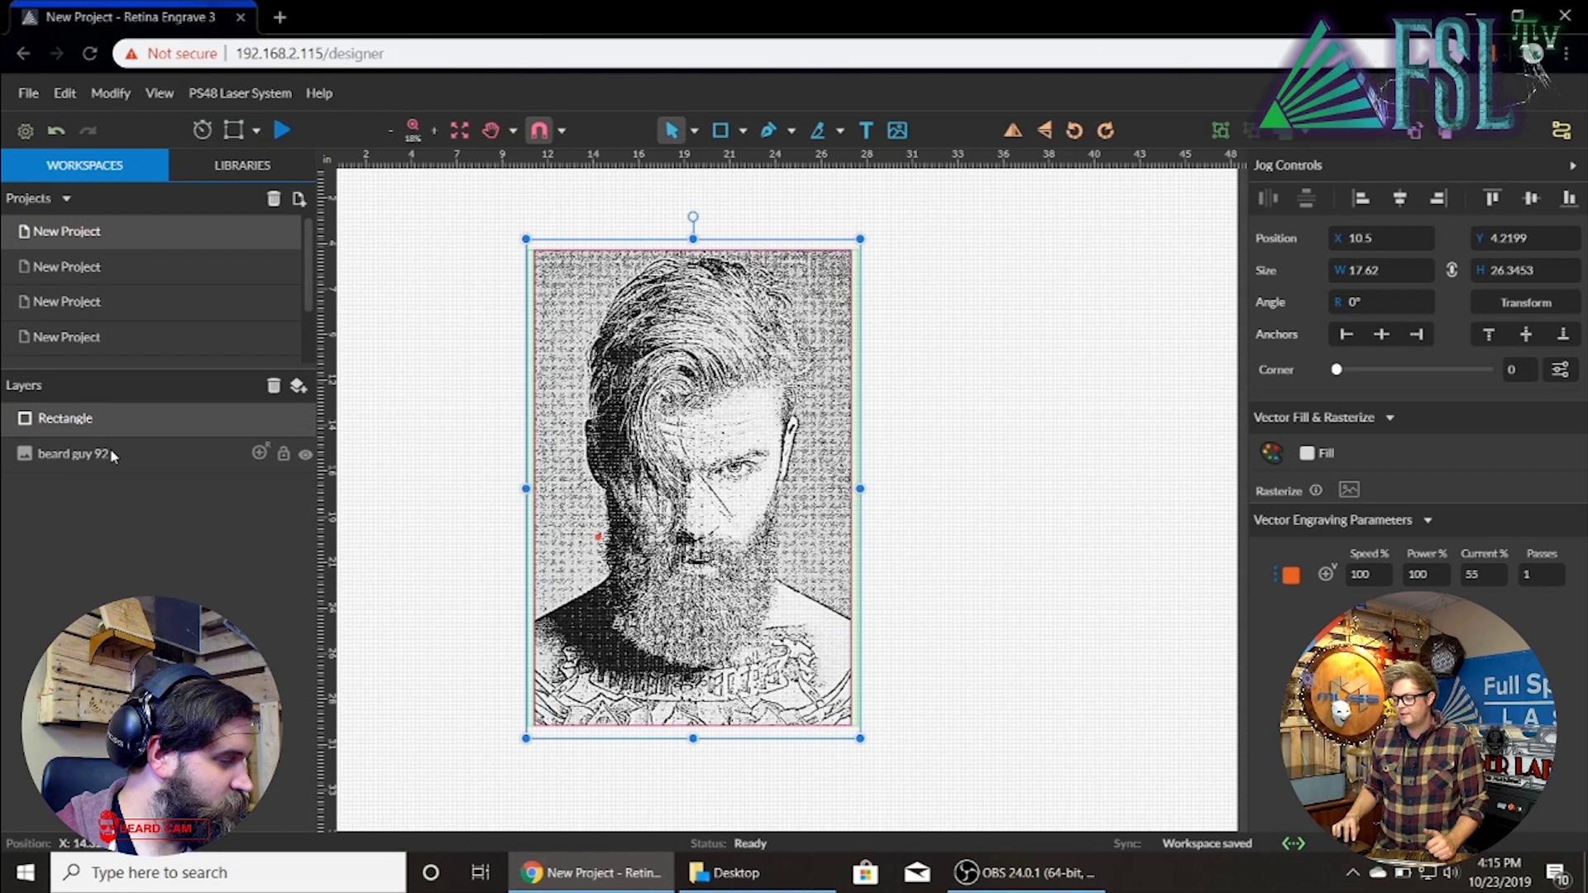
pyautogui.press('Escape')
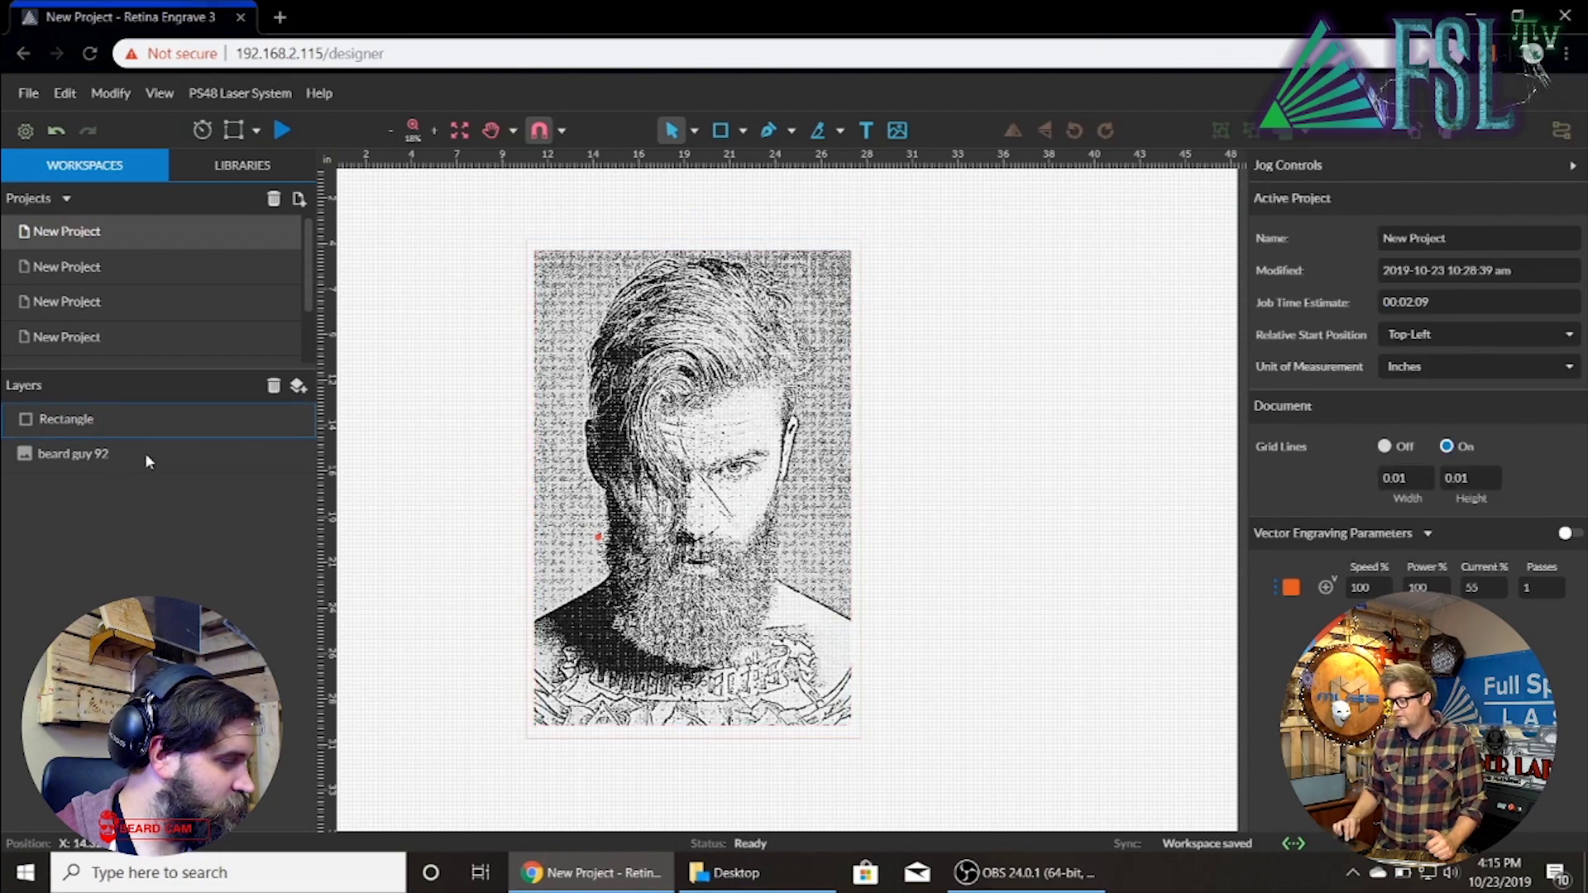
pyautogui.click(91, 461)
pyautogui.moveTo(91, 462); pyautogui.dragTo(93, 419)
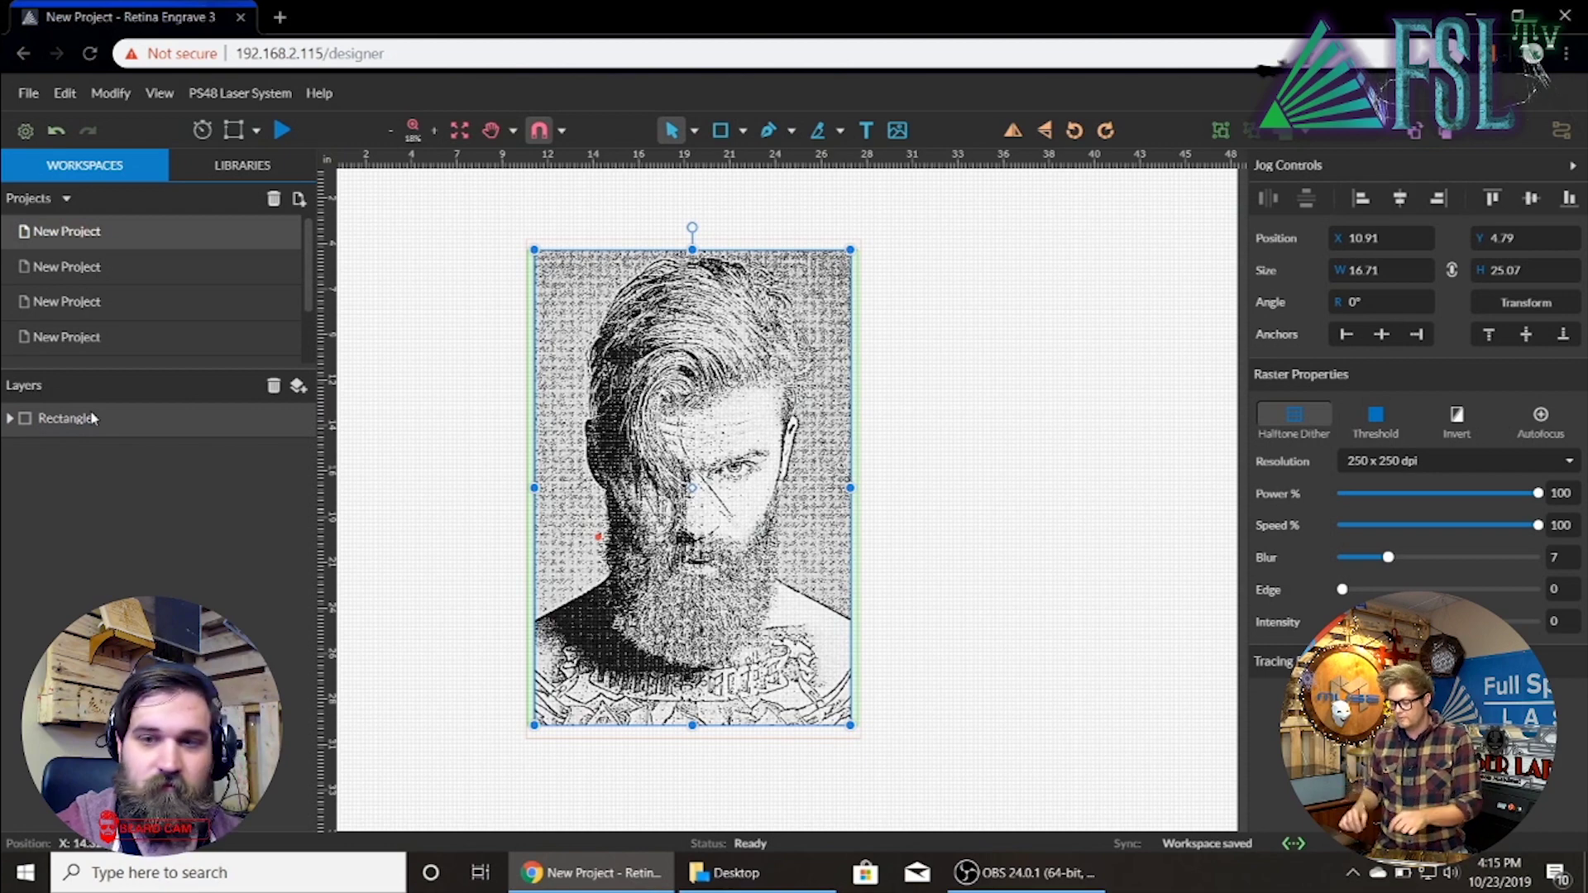
pyautogui.hotkey('ctrl', 'z')
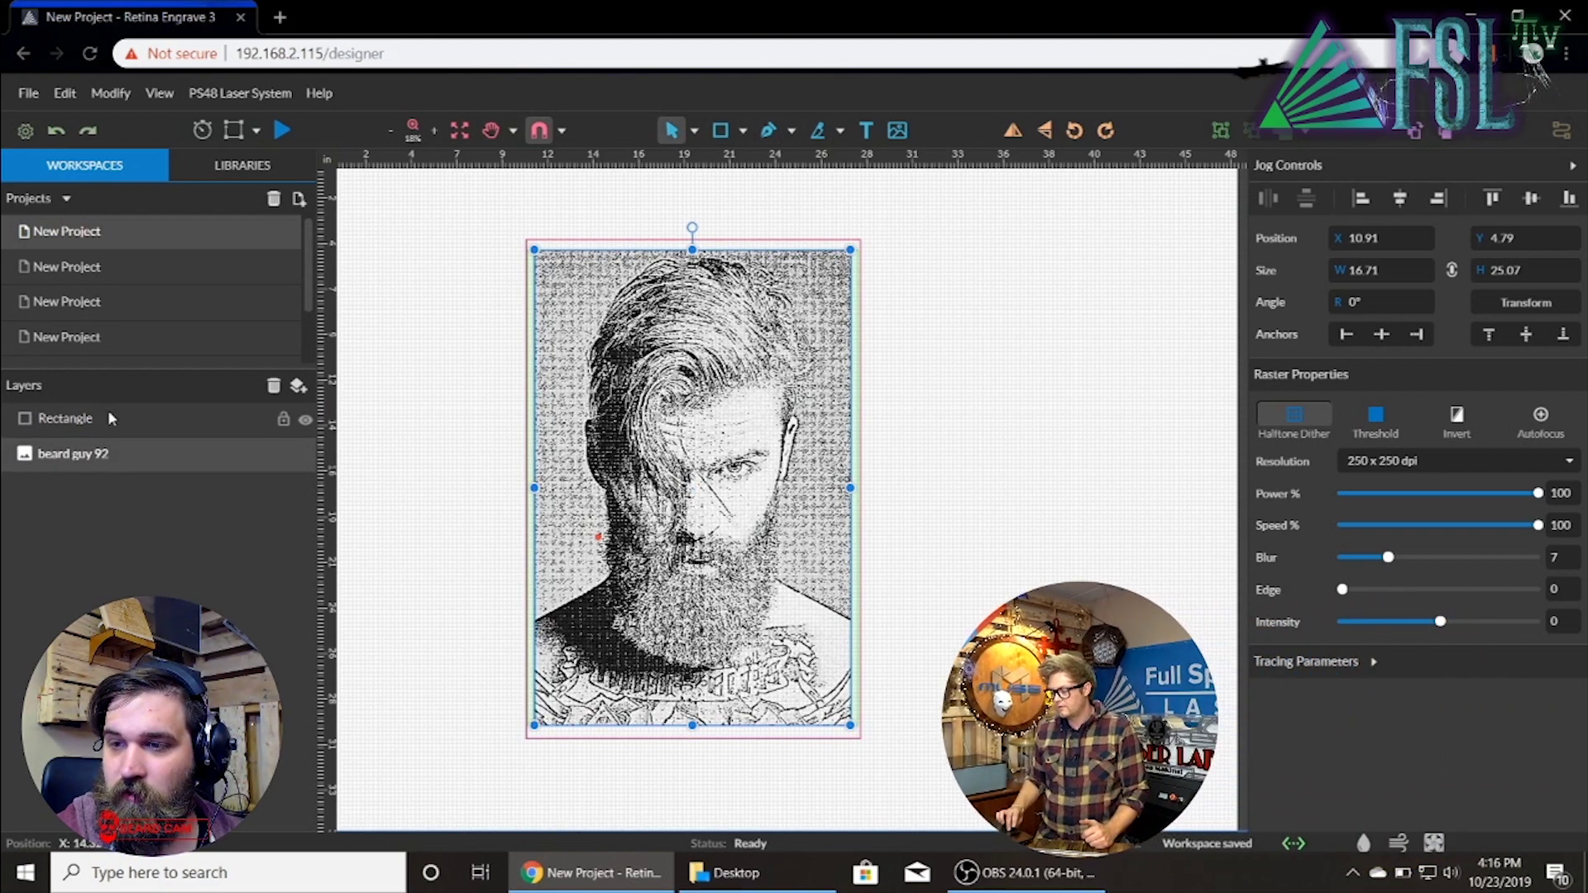
pyautogui.click(127, 489)
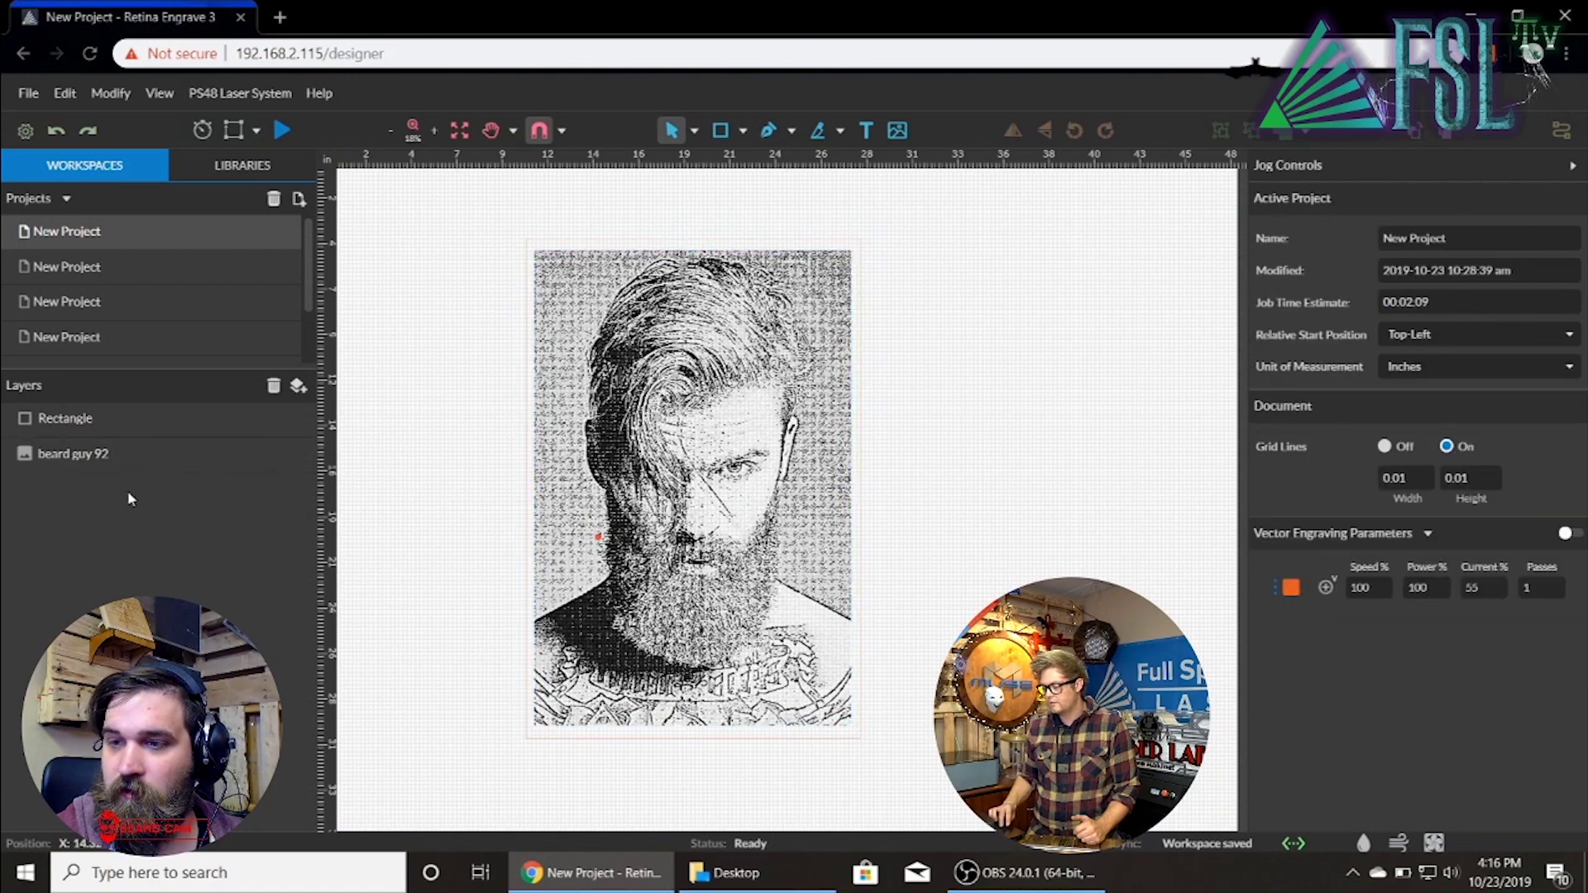
pyautogui.click(179, 462)
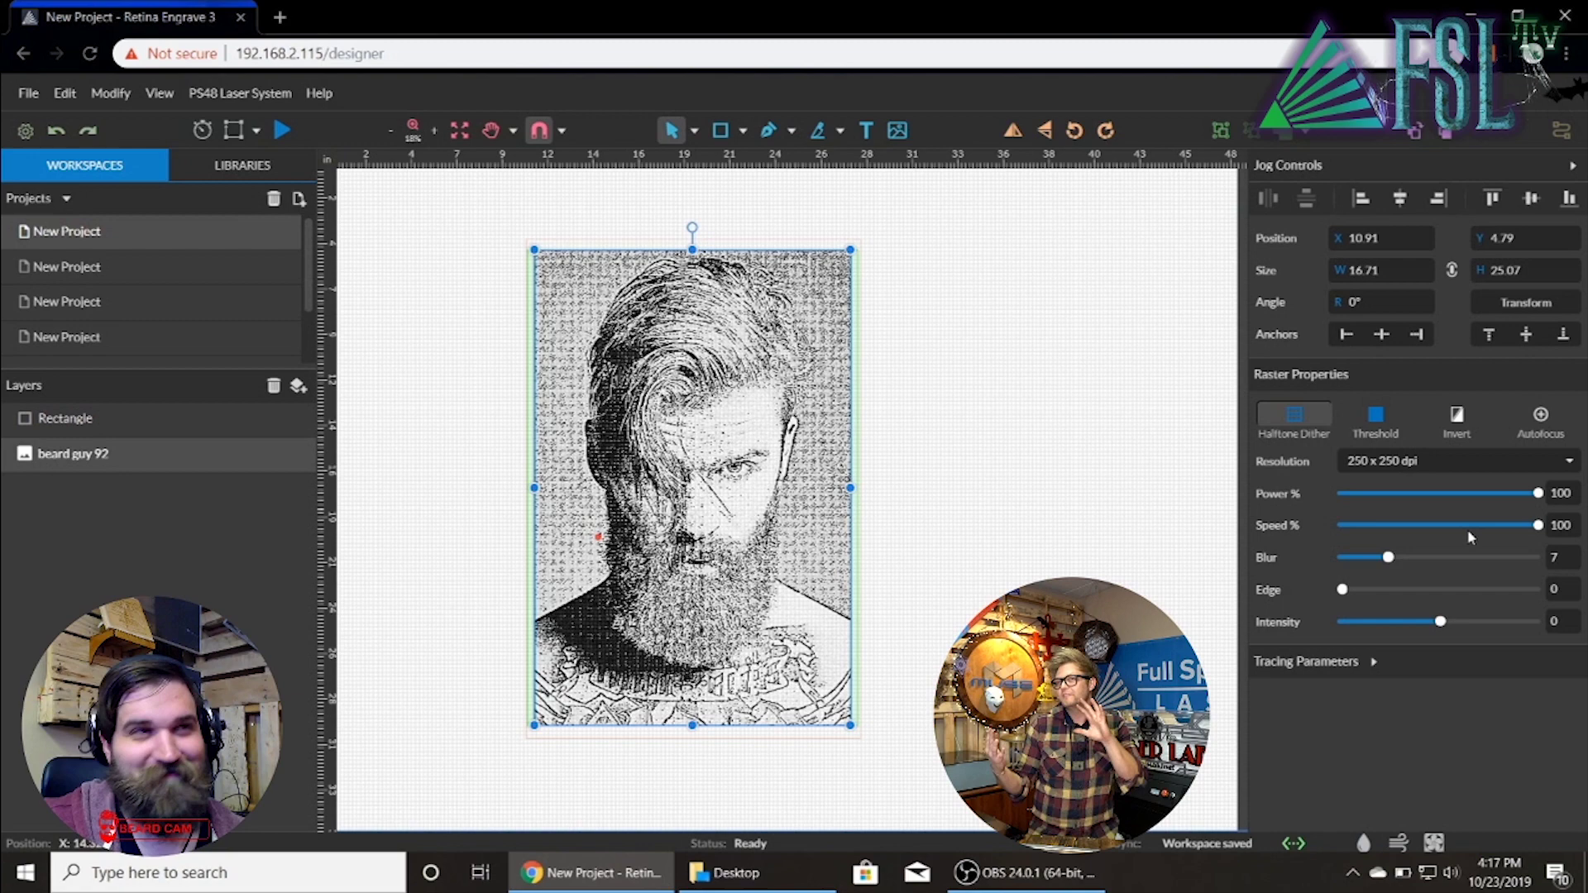
pyautogui.click(1375, 416)
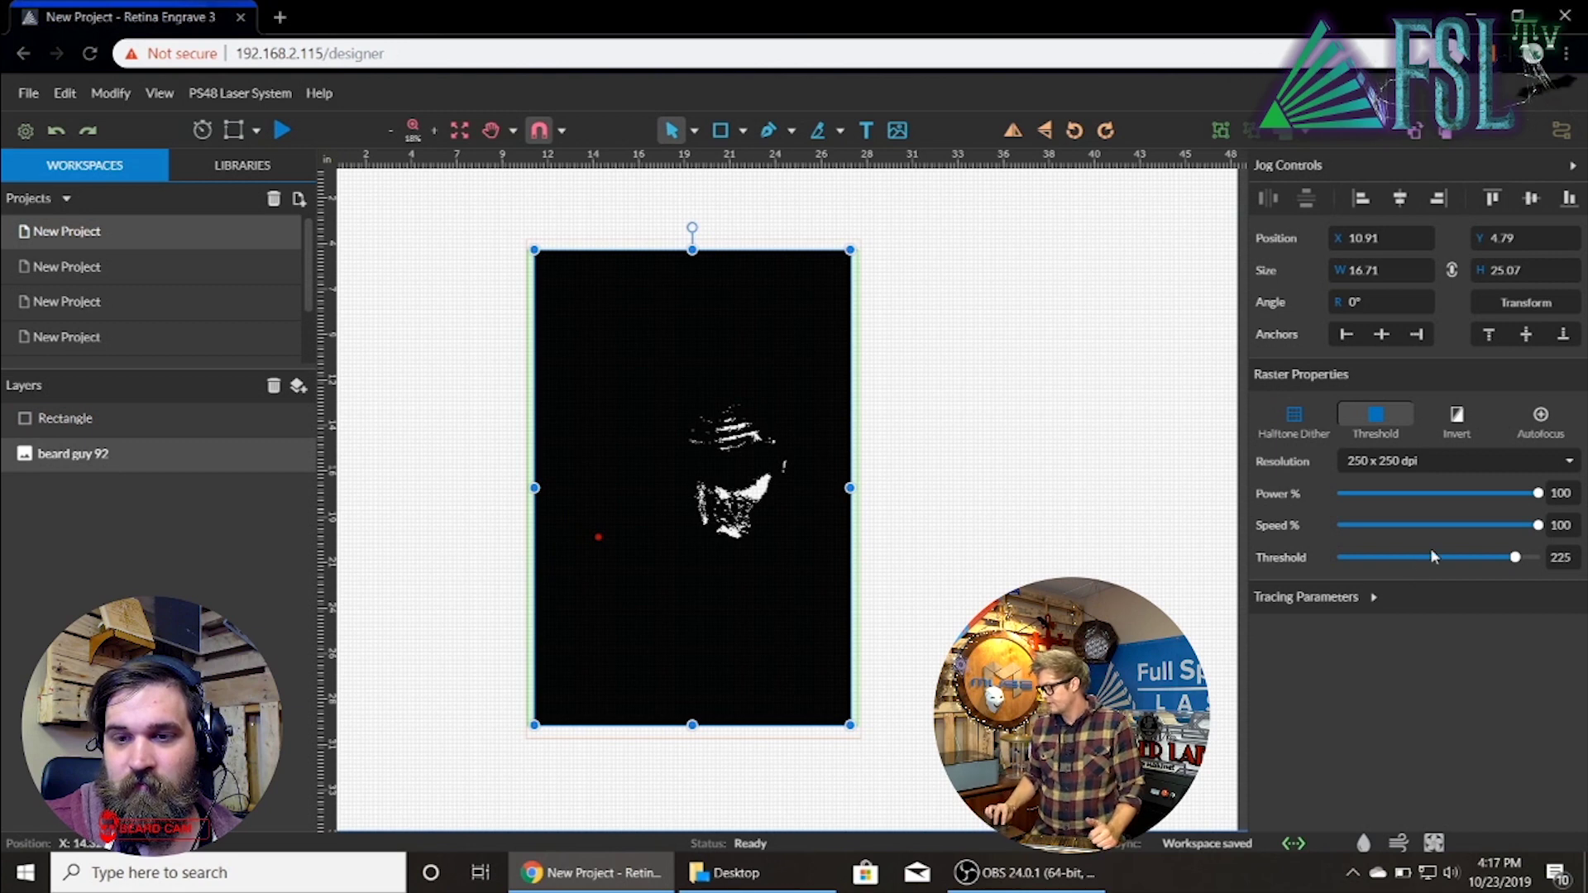
pyautogui.click(1477, 558)
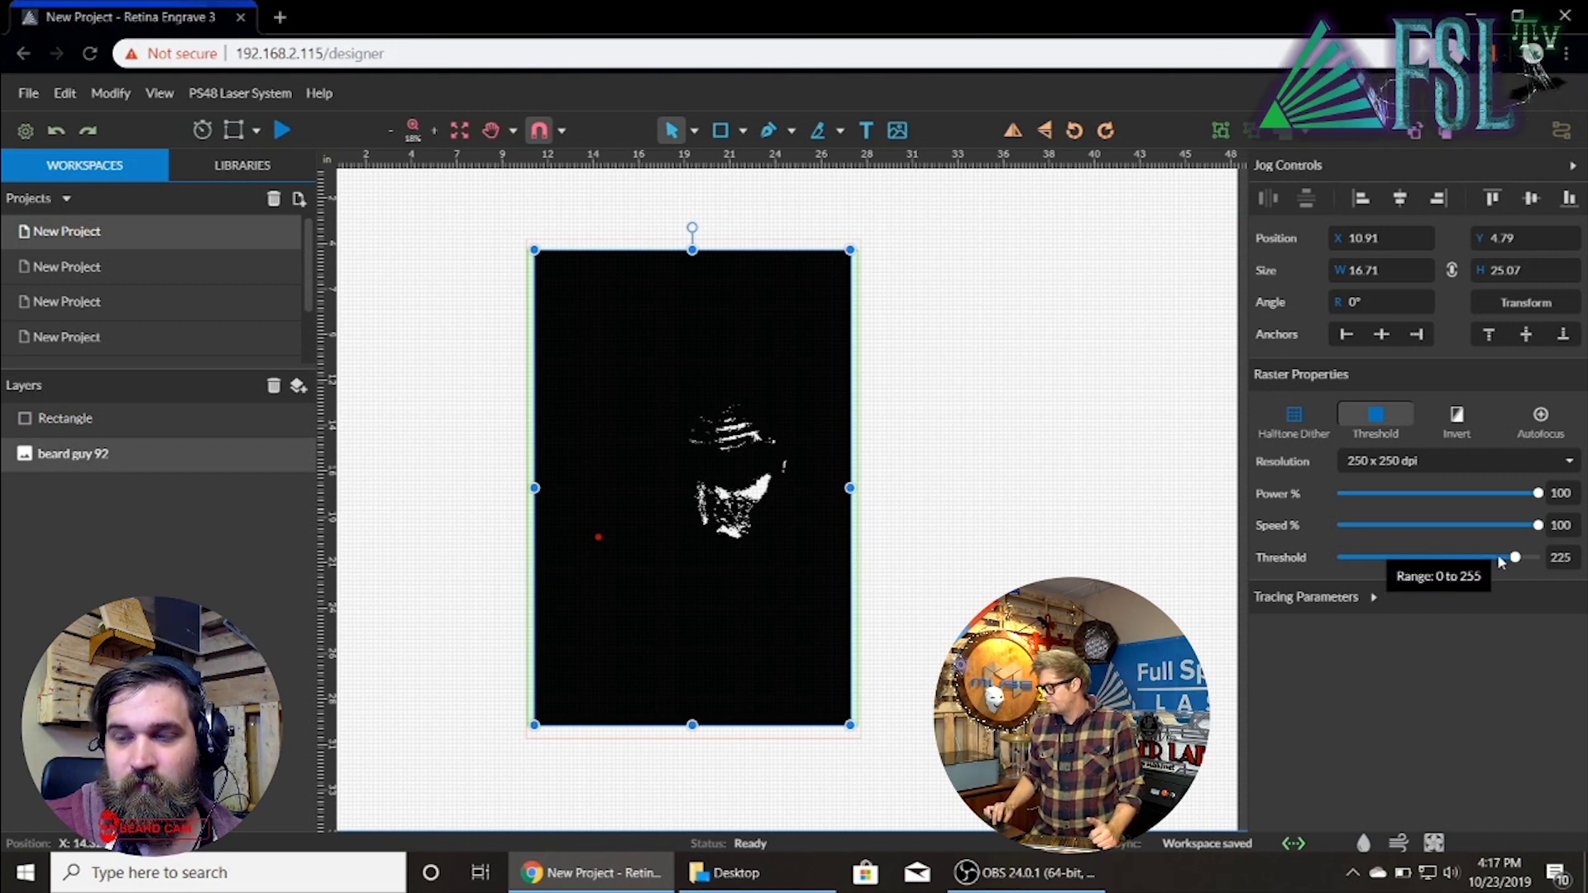
pyautogui.moveTo(1477, 559); pyautogui.dragTo(1379, 564)
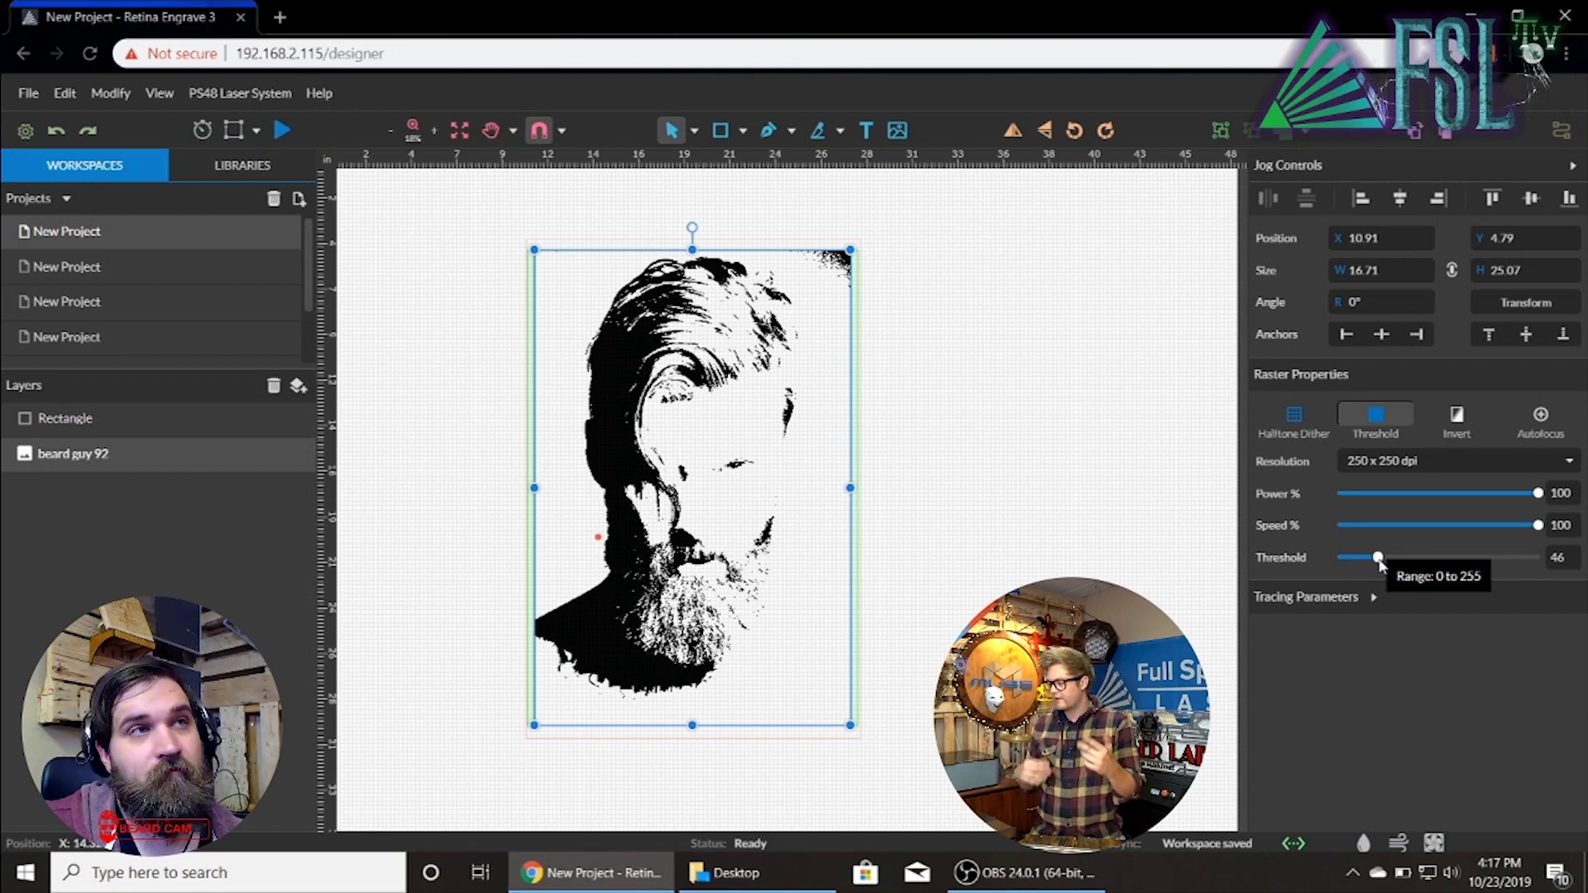
pyautogui.moveTo(1378, 565); pyautogui.dragTo(1424, 572)
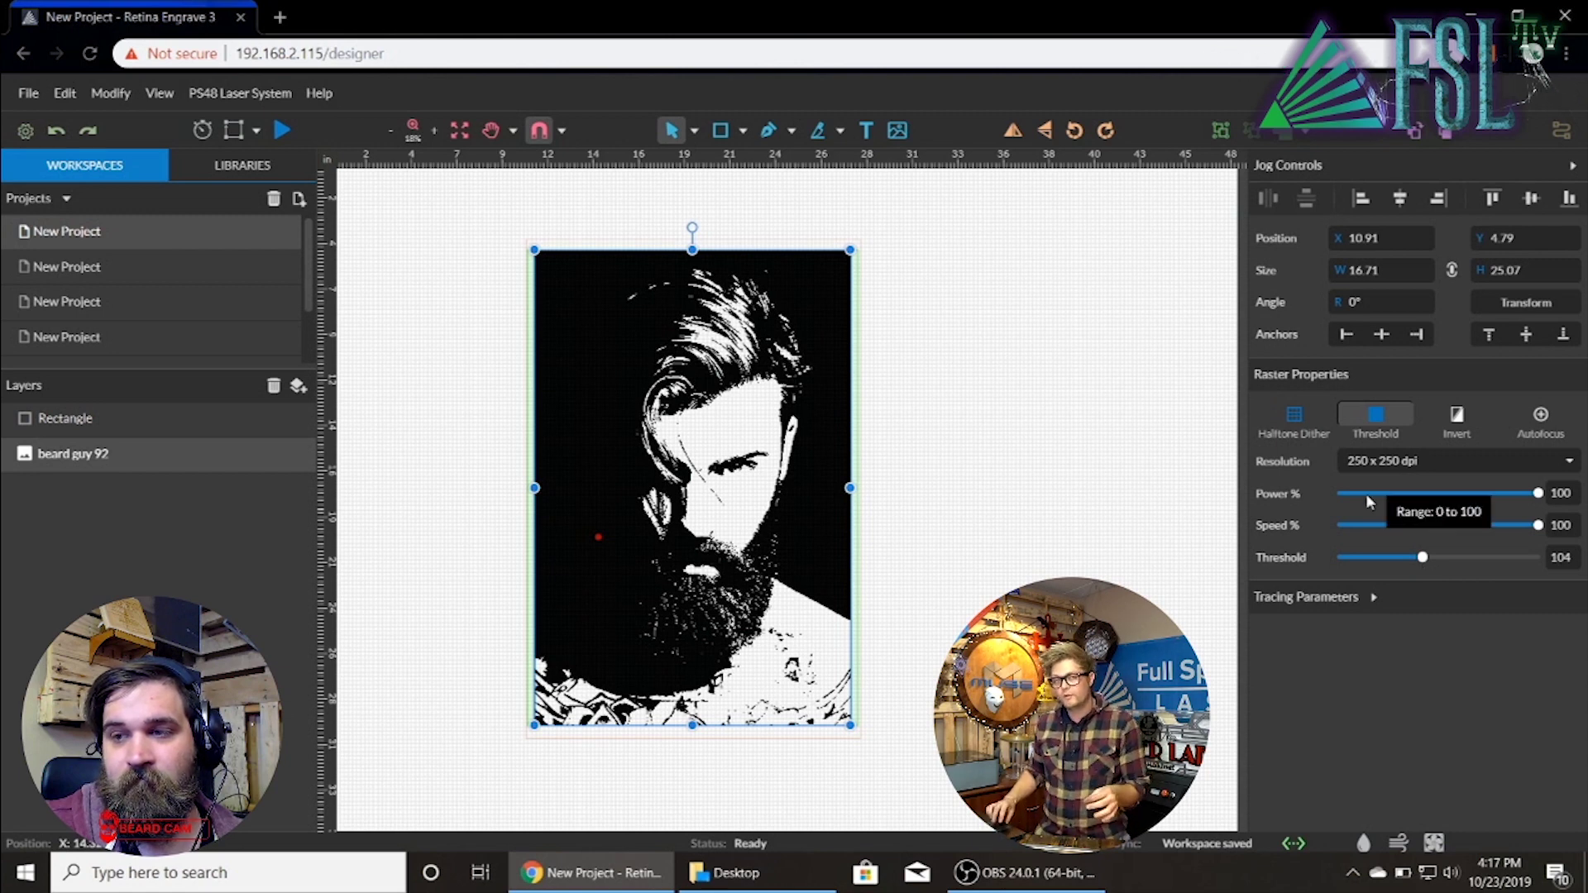
pyautogui.click(1286, 417)
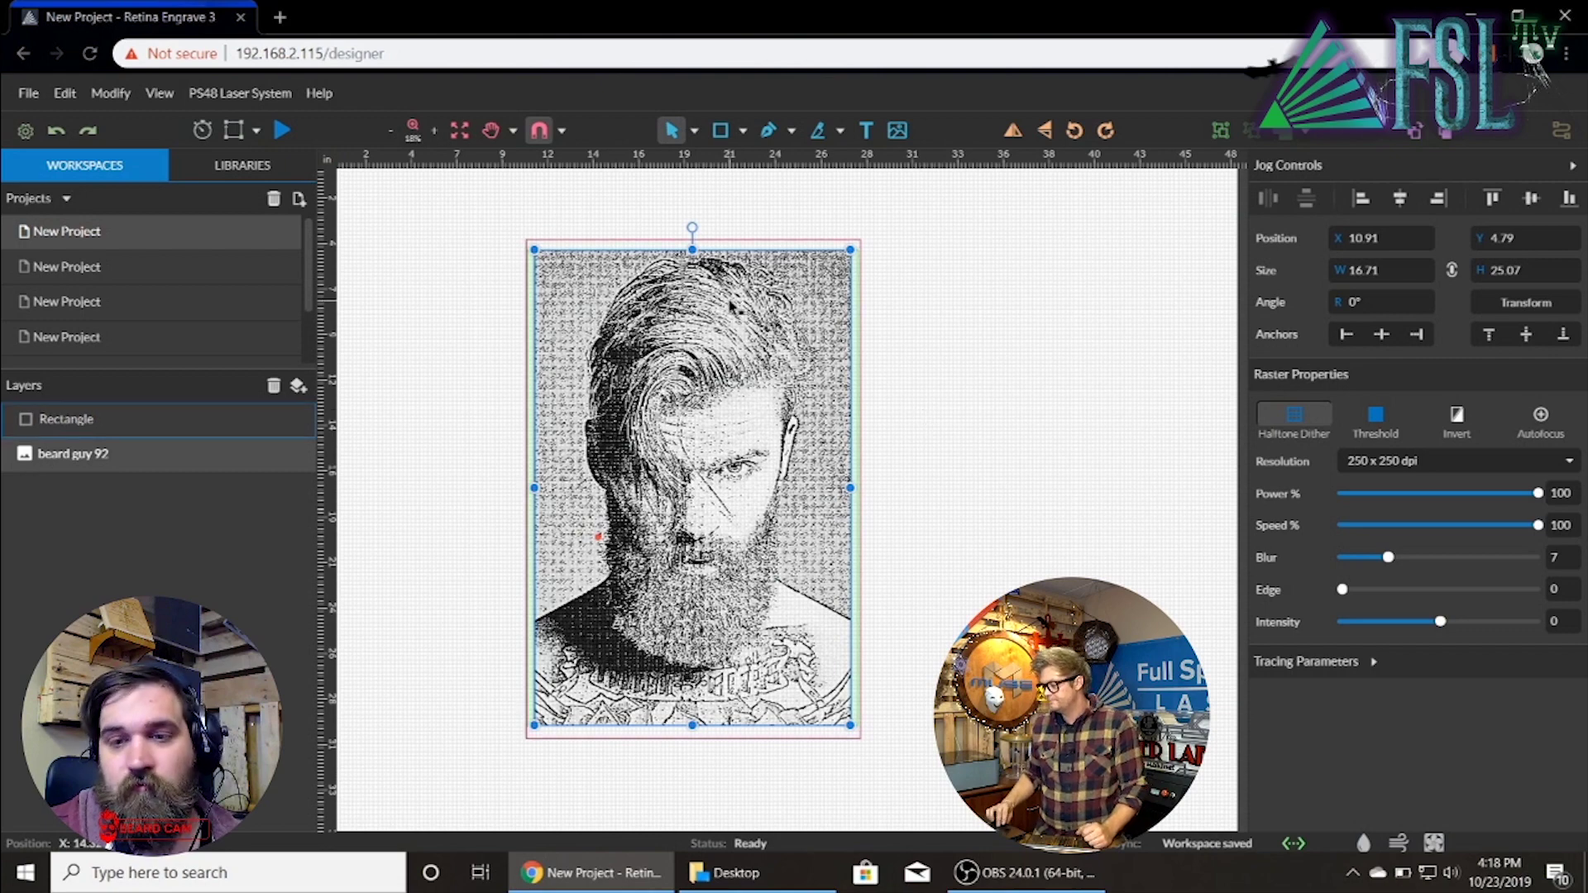
pyautogui.click(437, 134)
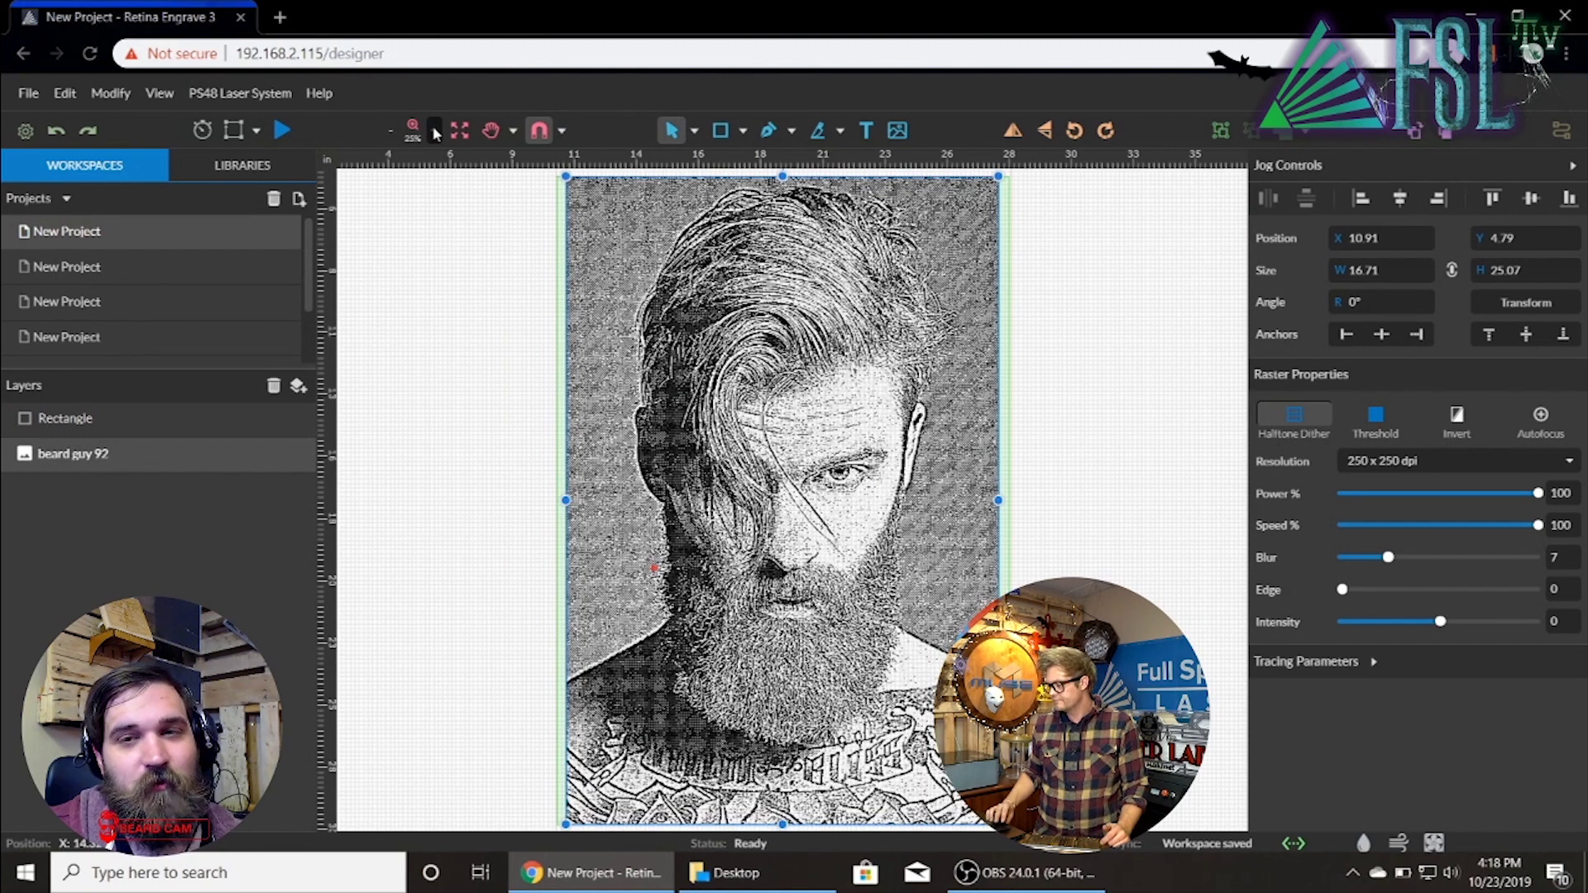
pyautogui.click(437, 134)
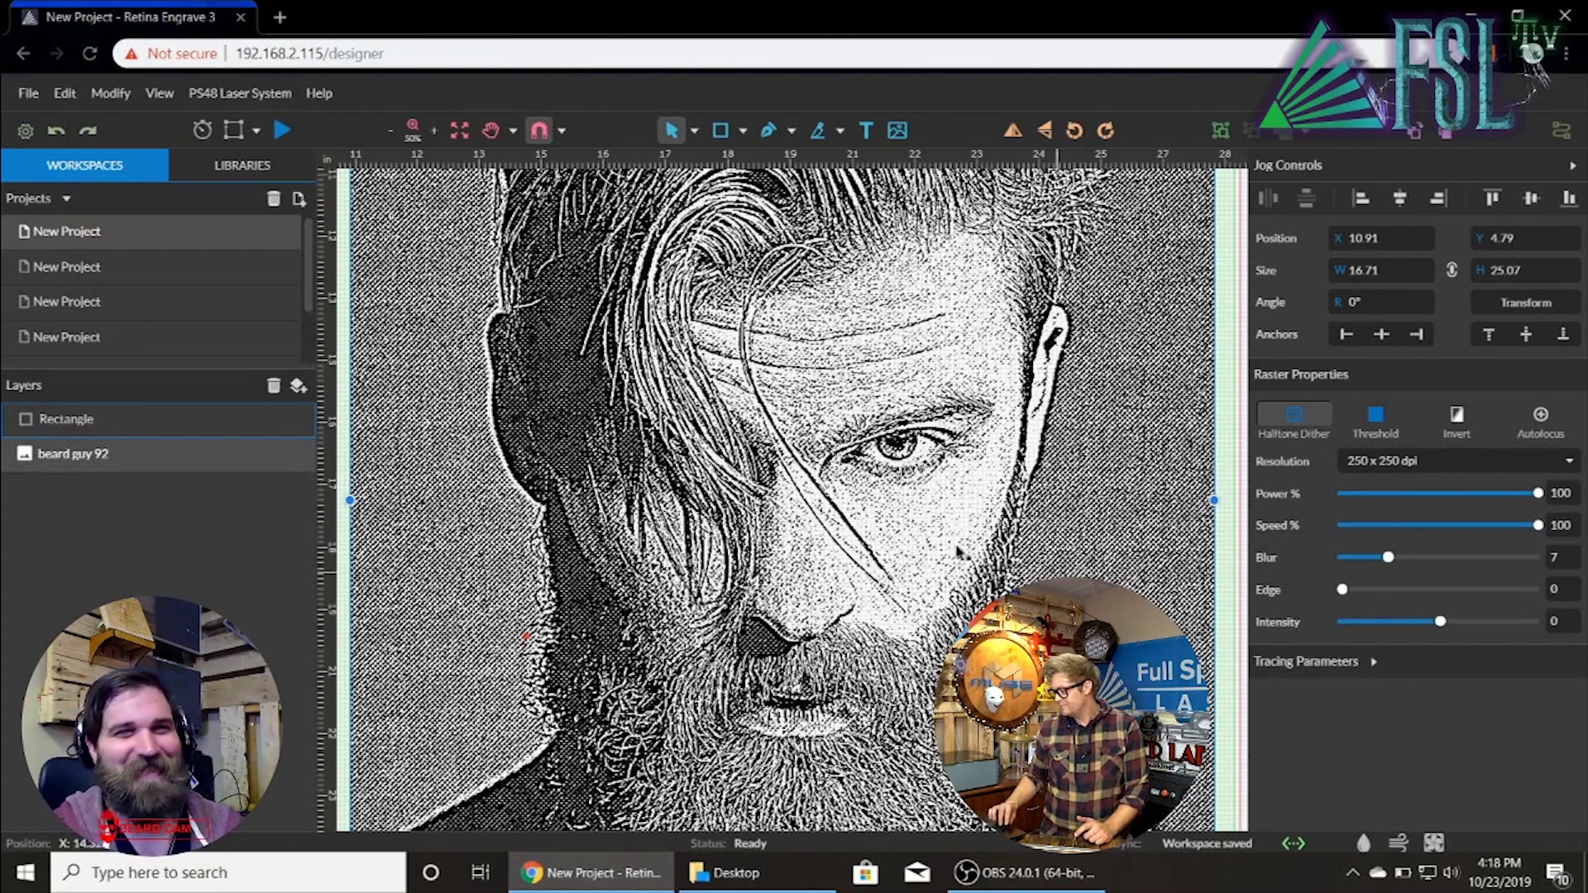
pyautogui.click(392, 128)
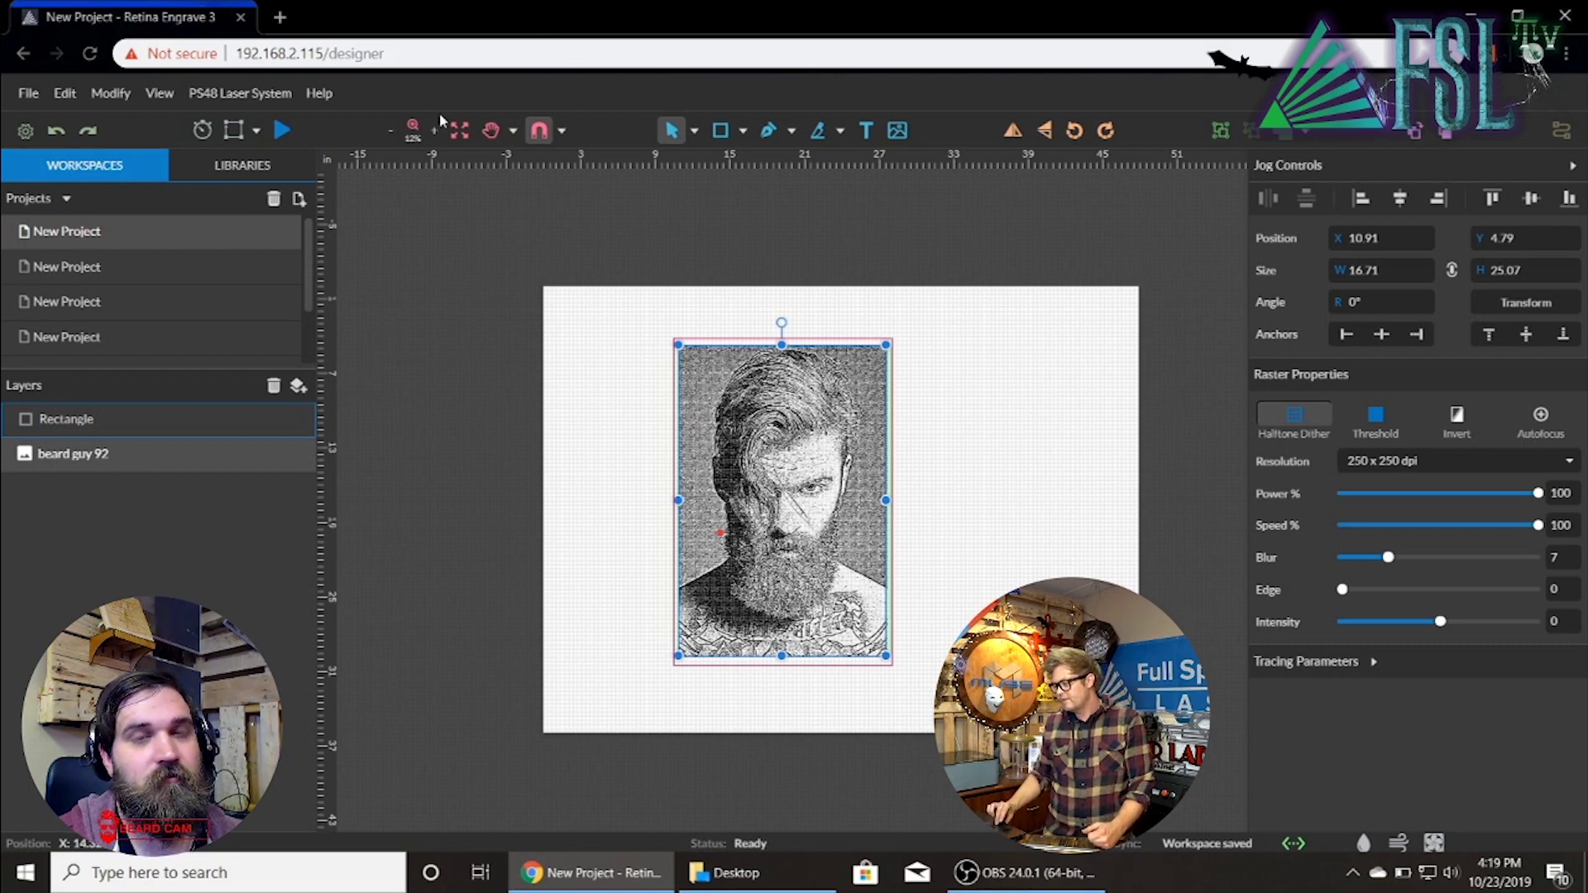
# Step: Zoom in to 25% and then 50% to inspect the halftone dither on the face and beard
pyautogui.click(433, 133)
pyautogui.click(433, 132)
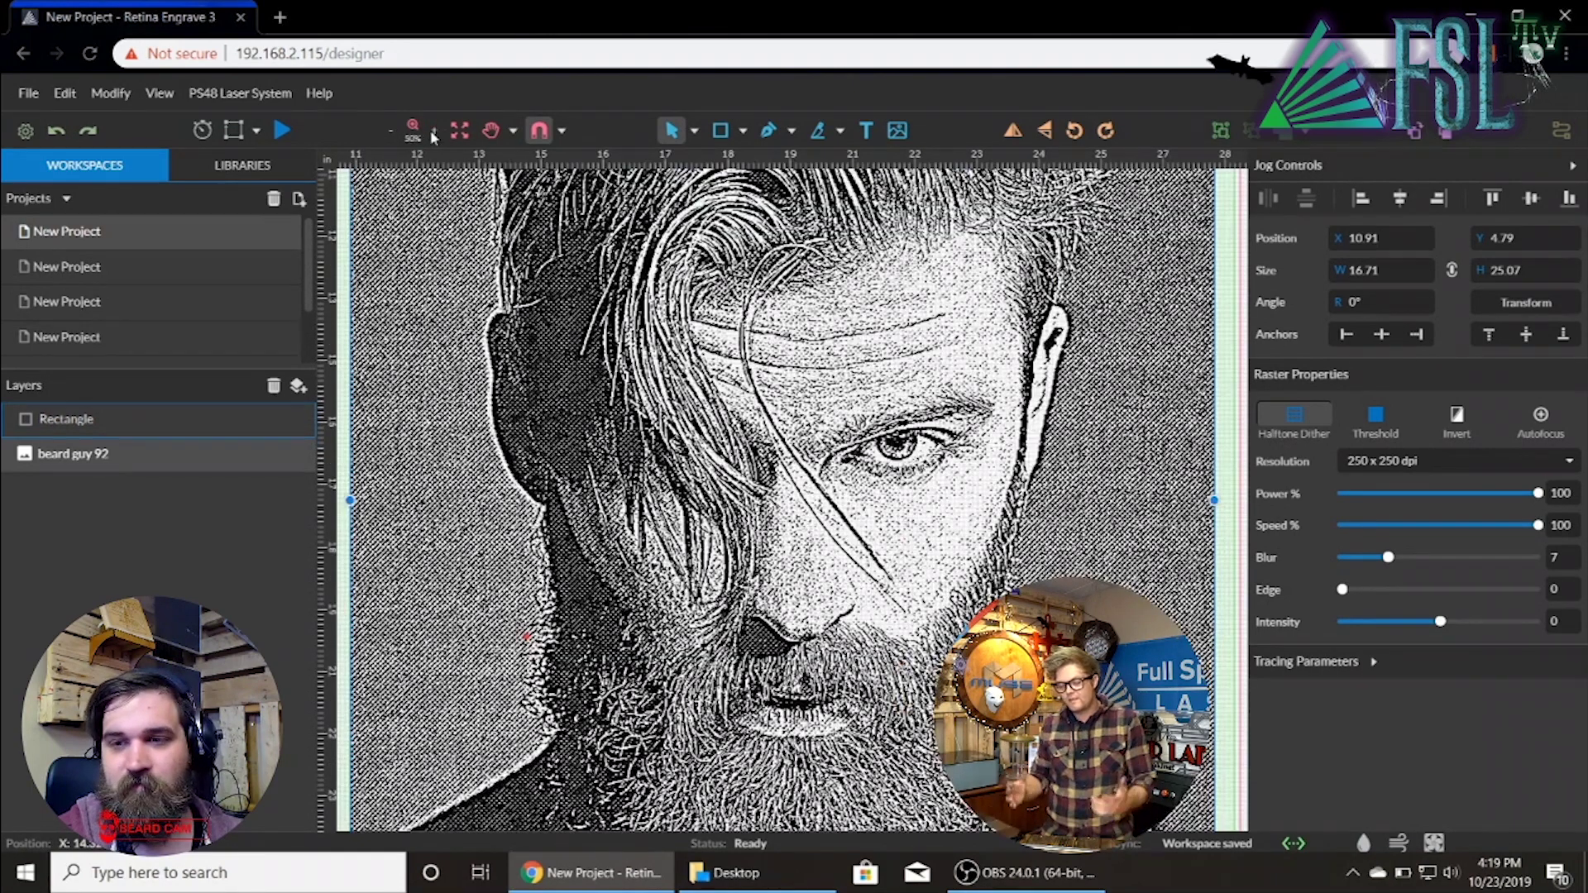